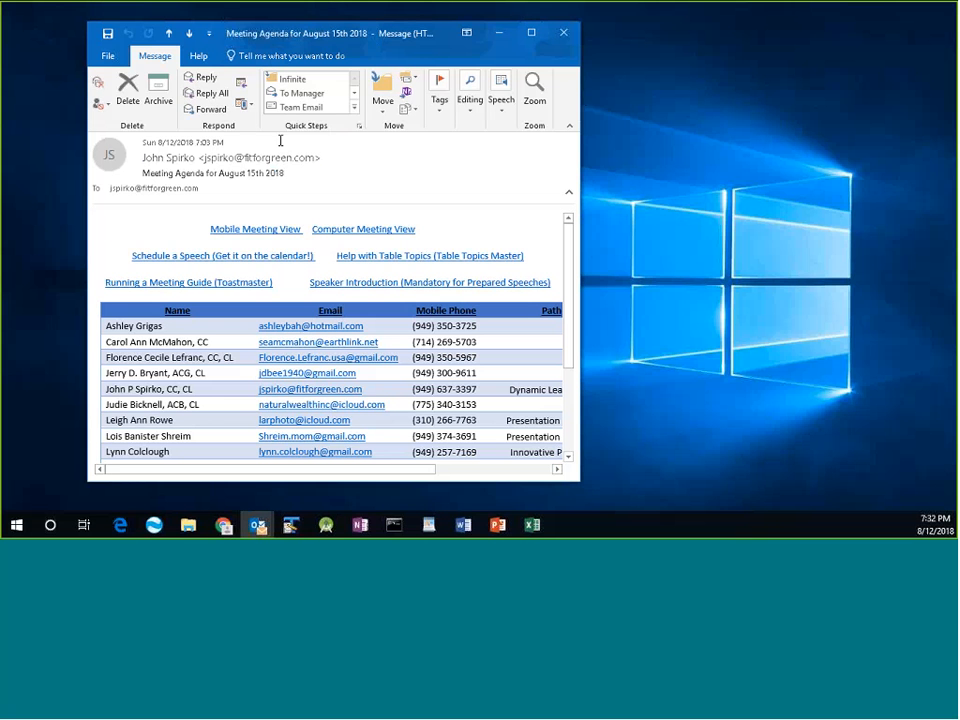
Enlarge the August 15th 2018 Meeting Agenda email and scroll the member table to read its path and mentor columns.
{"action": "mouse_move", "coordinate": [169, 158]}
{"action": "left_click_drag", "start_coordinate": [580, 515], "coordinate": [579, 511]}
{"action": "scroll", "coordinate": [502, 412], "scroll_direction": "down", "scroll_amount": 3}
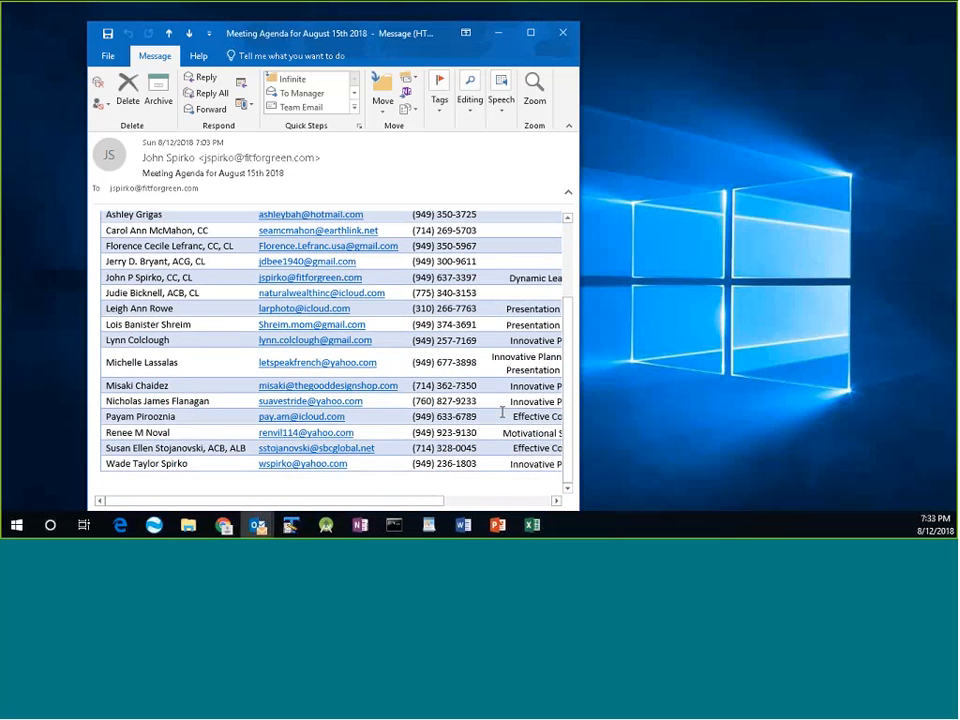
{"action": "scroll", "coordinate": [502, 412], "scroll_direction": "up", "scroll_amount": 3}
{"action": "scroll", "coordinate": [440, 470], "scroll_direction": "down", "scroll_amount": 2}
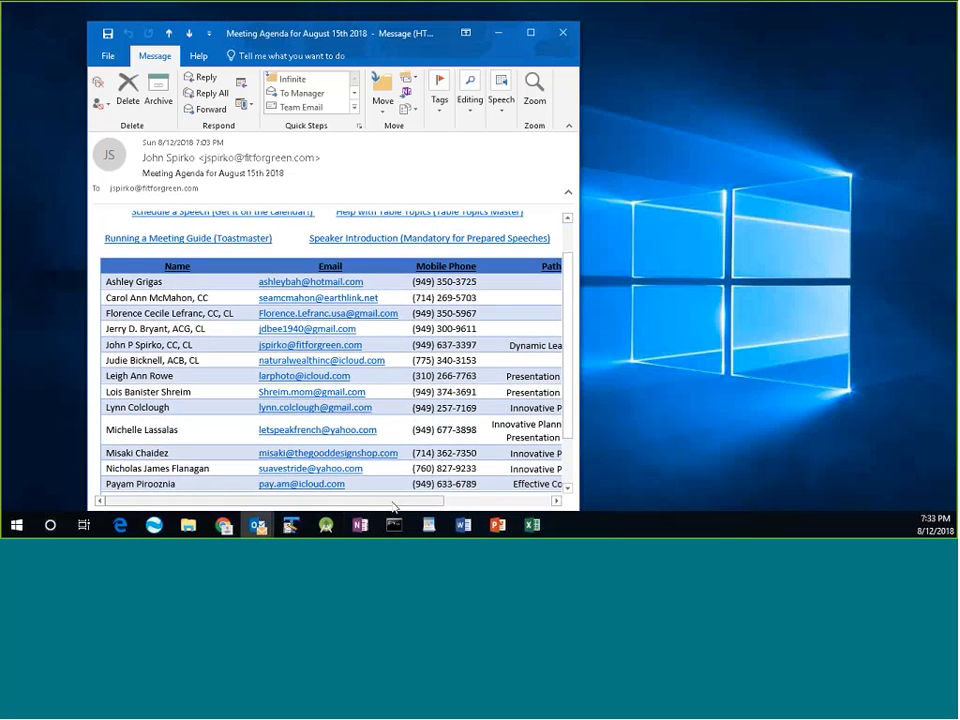
{"action": "scroll", "coordinate": [393, 500], "scroll_direction": "right", "scroll_amount": 5}
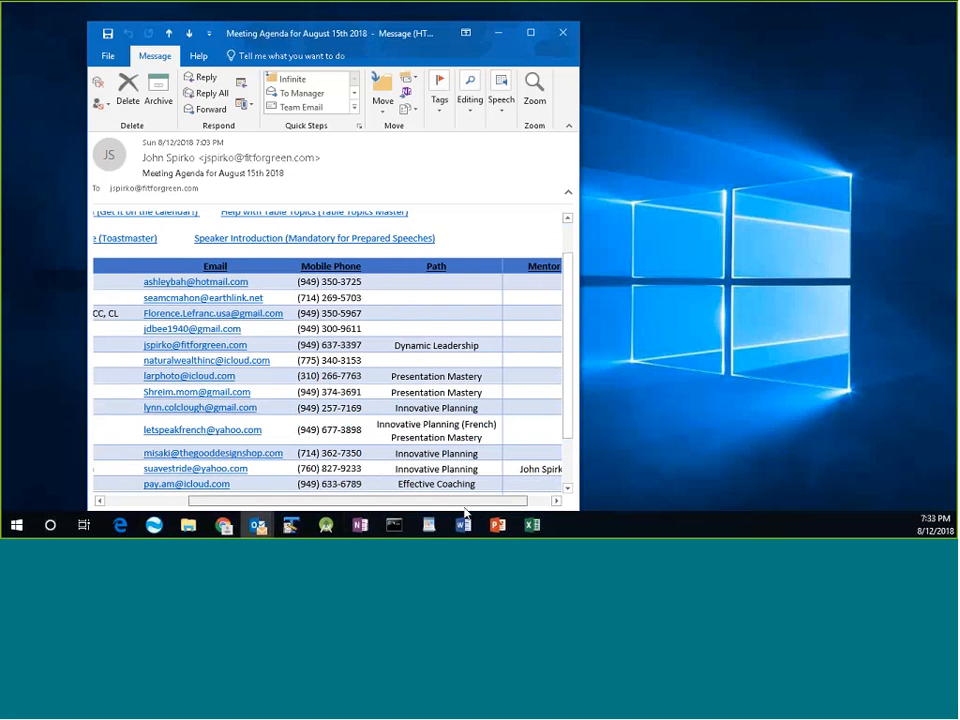
{"action": "scroll", "coordinate": [465, 505], "scroll_direction": "right", "scroll_amount": 1}
{"action": "scroll", "coordinate": [536, 396], "scroll_direction": "down", "scroll_amount": 1}
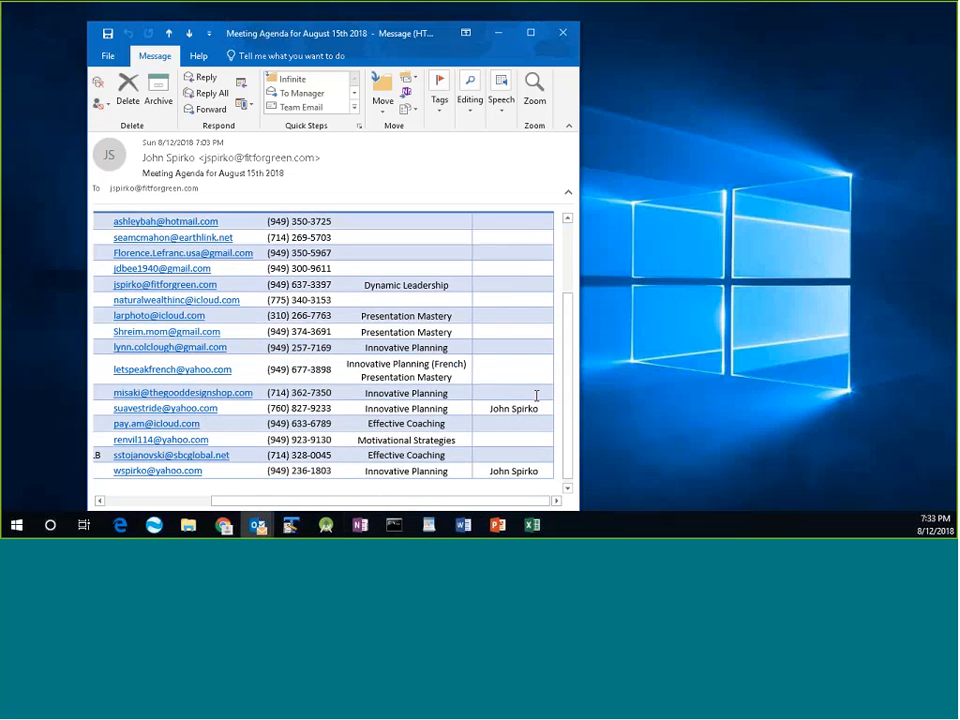
{"action": "scroll", "coordinate": [361, 487], "scroll_direction": "left", "scroll_amount": 1}
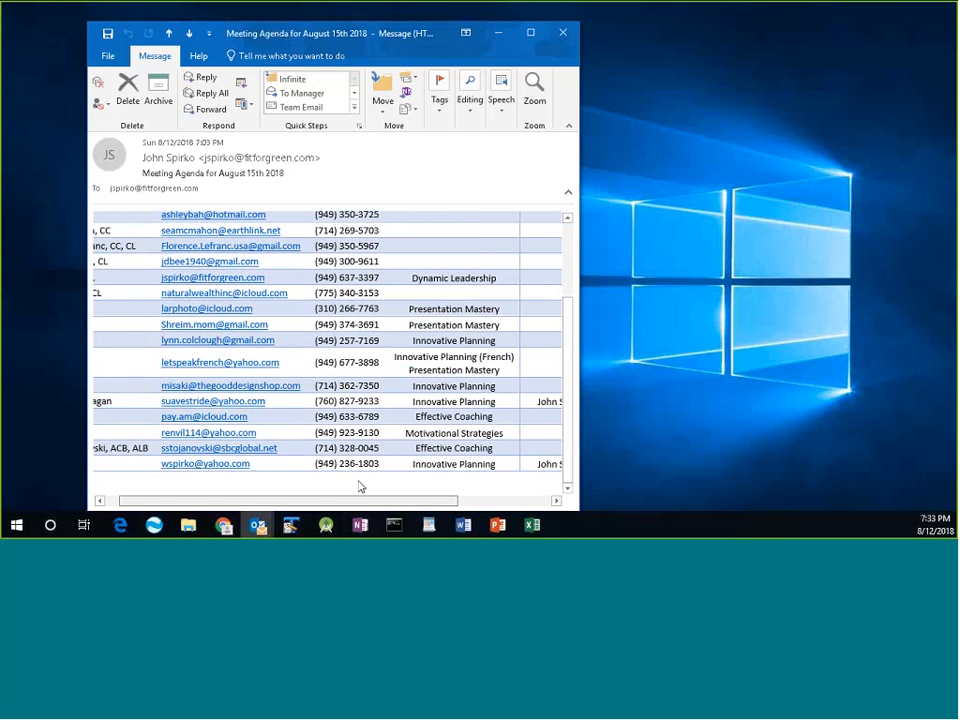
{"action": "scroll", "coordinate": [361, 487], "scroll_direction": "left", "scroll_amount": 2}
{"action": "scroll", "coordinate": [570, 418], "scroll_direction": "up", "scroll_amount": 2}
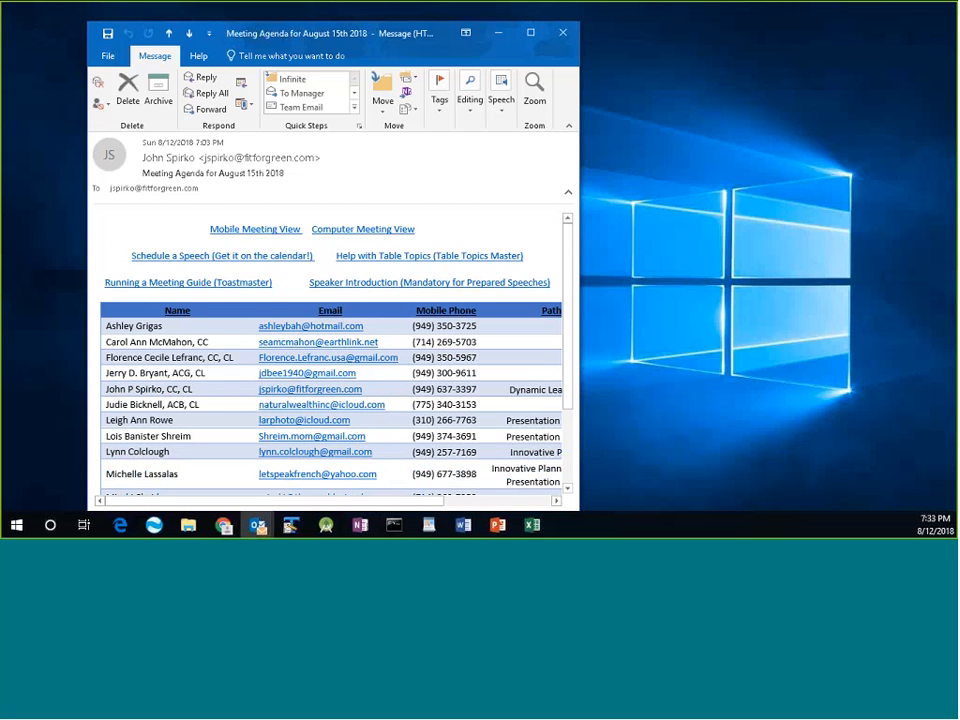
Open the Speaker Introduction link in a maximized browser, try downloading the form, then close the browser.
{"action": "left_click", "coordinate": [363, 286]}
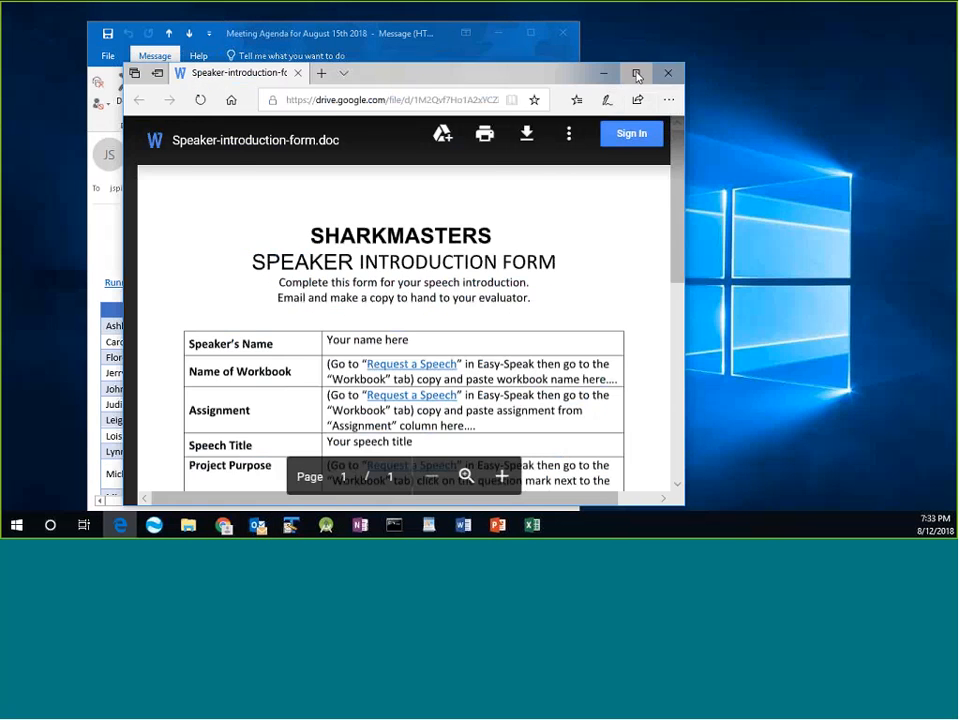
{"action": "left_click", "coordinate": [637, 74]}
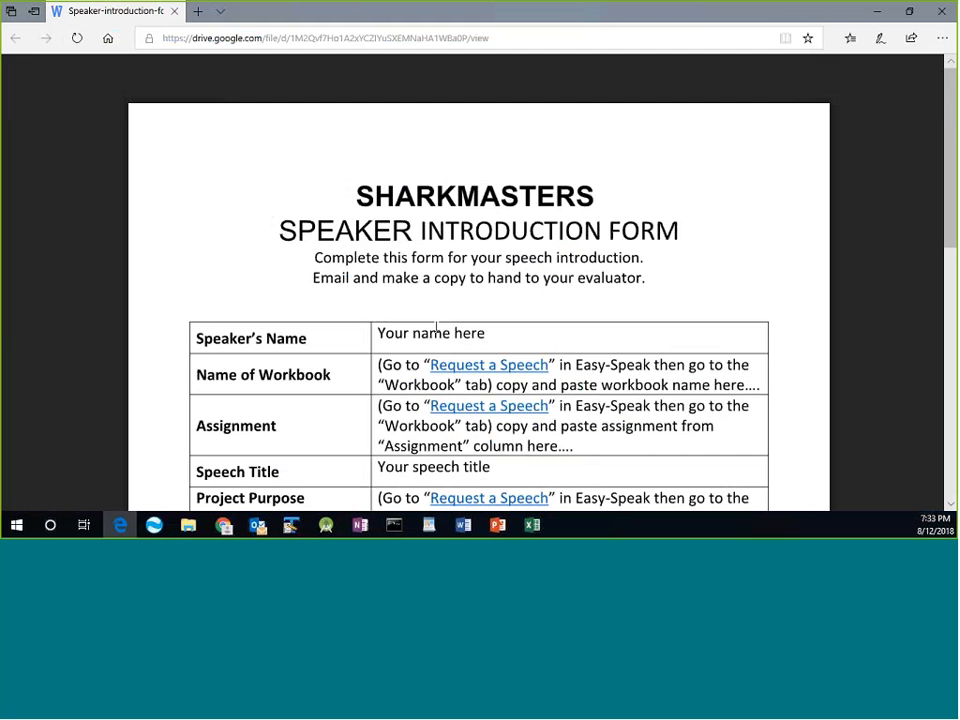
{"action": "key", "text": "d"}
{"action": "left_click", "coordinate": [933, 78]}
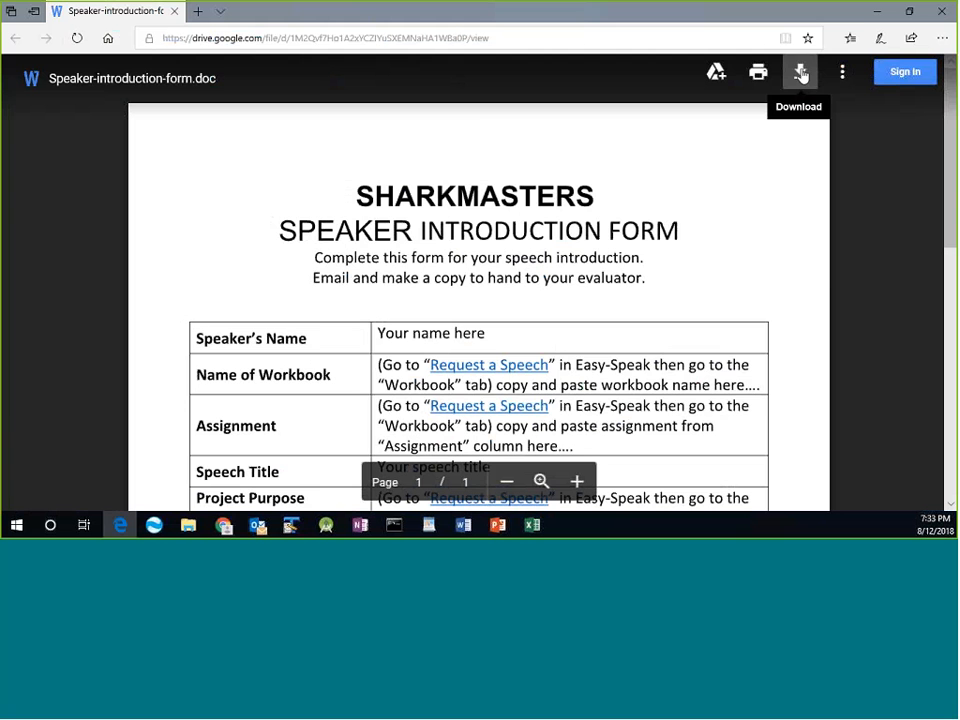
{"action": "left_click", "coordinate": [801, 74]}
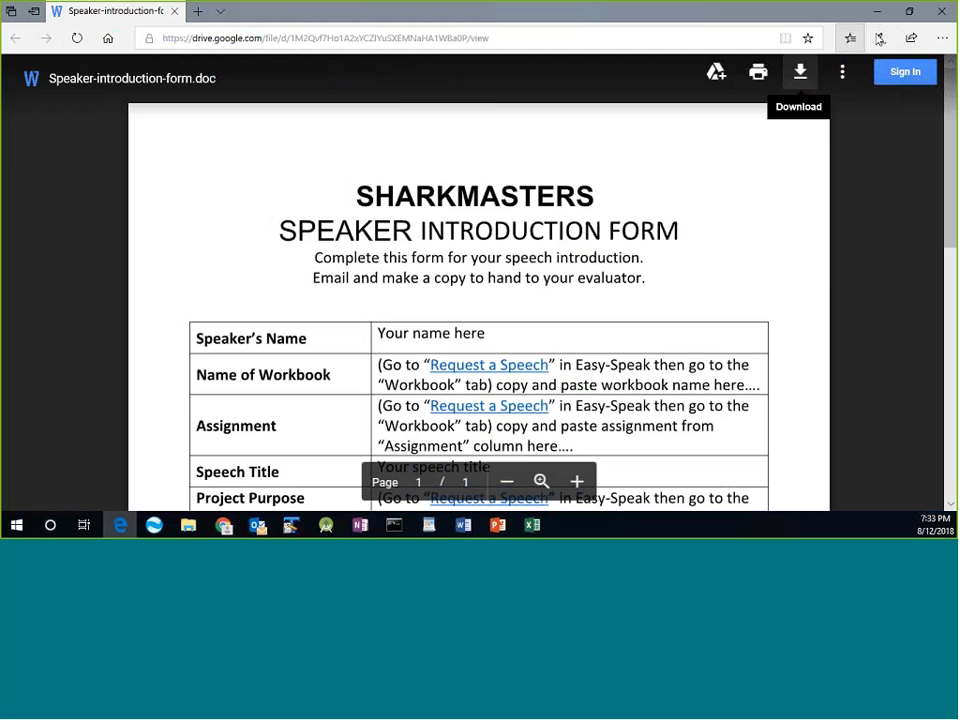
{"action": "left_click", "coordinate": [943, 13]}
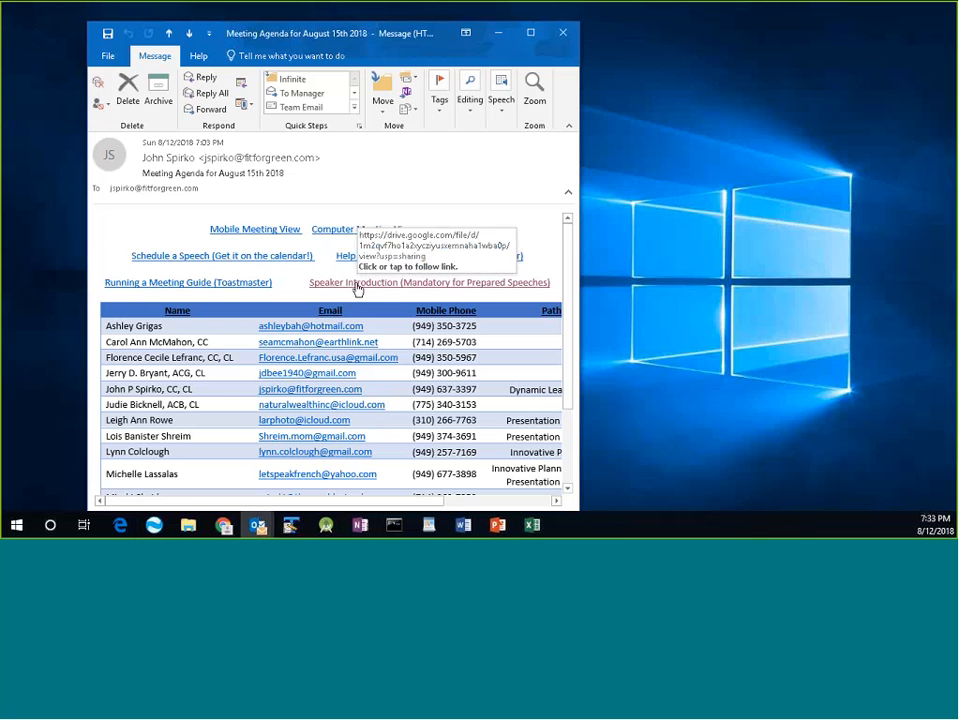
Reopen the Speaker Introduction link and download Speaker-introduction-form.doc from the Drive viewer.
{"action": "left_click", "coordinate": [454, 289]}
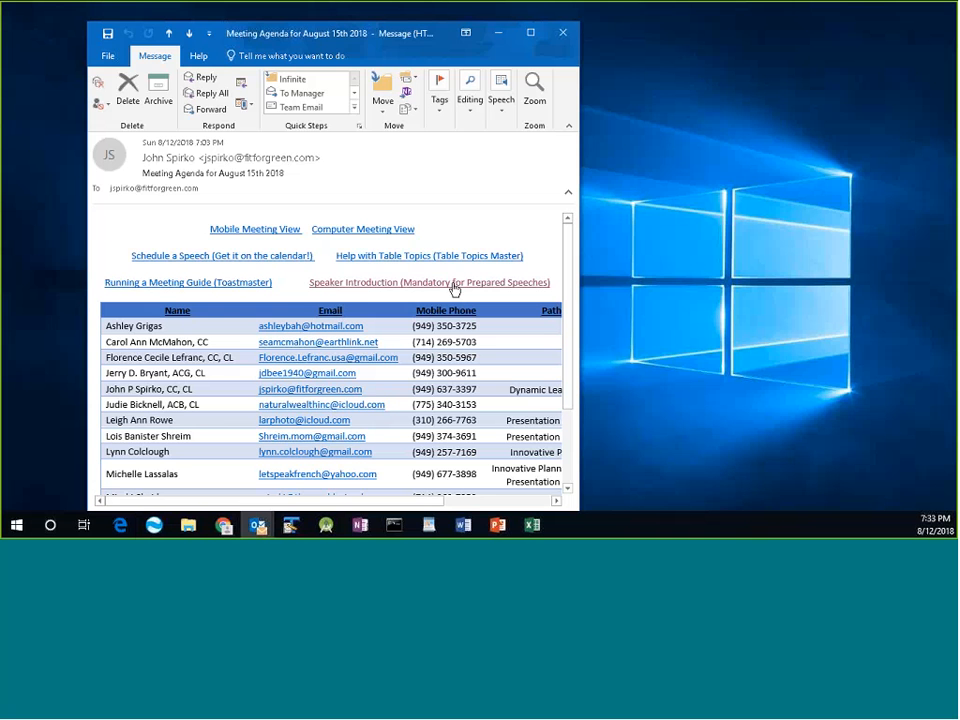
{"action": "left_click", "coordinate": [362, 287]}
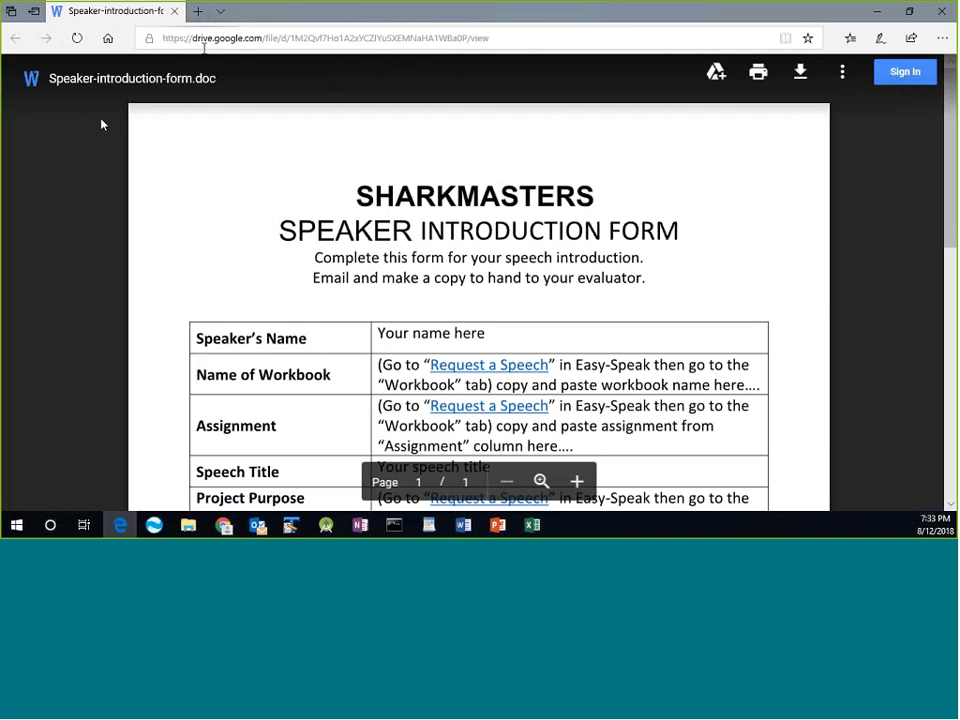
{"action": "left_click", "coordinate": [801, 74]}
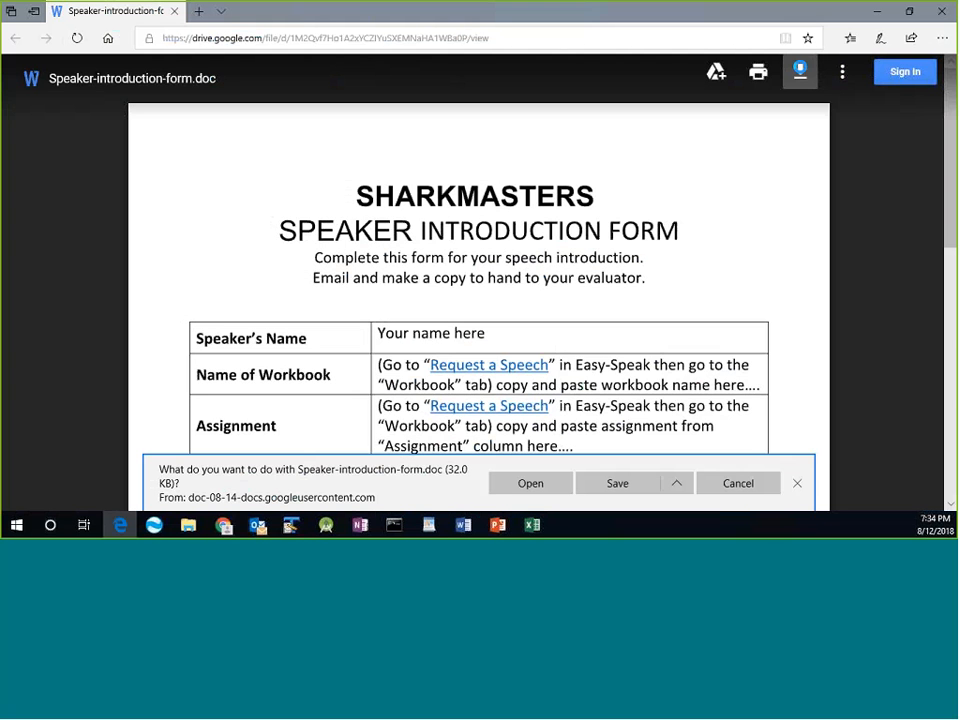
Open the downloaded form in Word with editing enabled, maximized and the Navigation pane closed.
{"action": "left_click", "coordinate": [521, 484]}
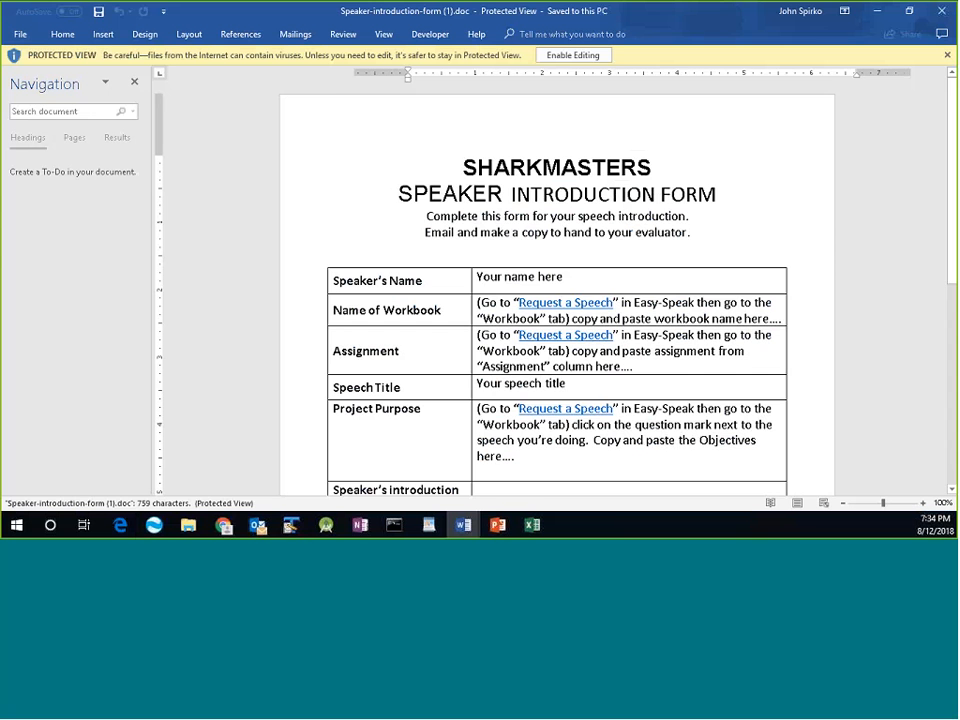
{"action": "left_click", "coordinate": [593, 58]}
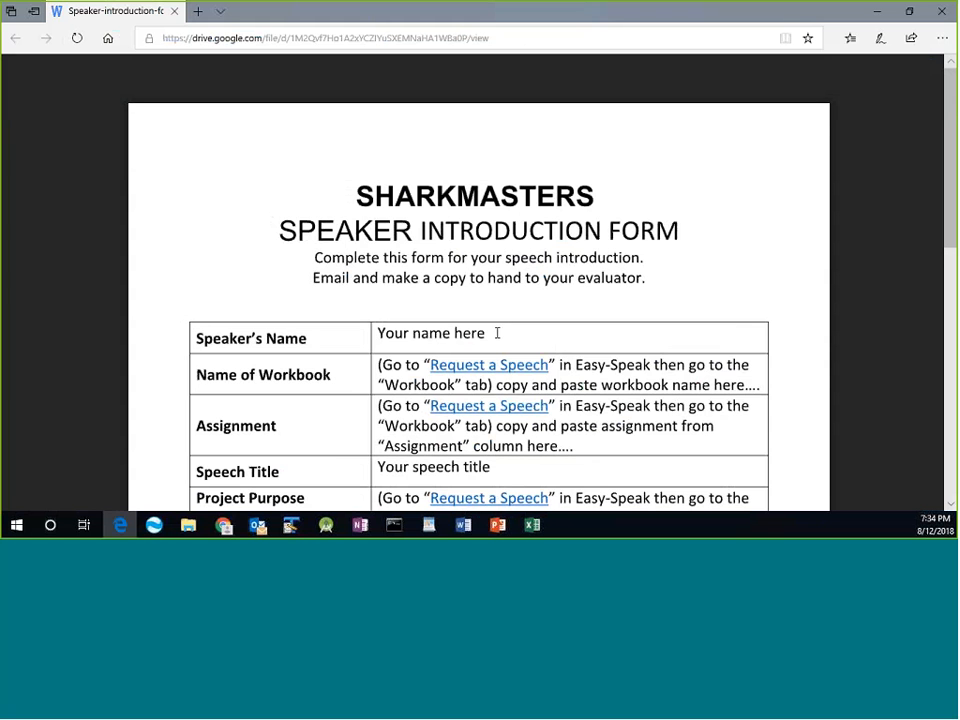
{"action": "left_click_drag", "start_coordinate": [497, 333], "coordinate": [382, 330]}
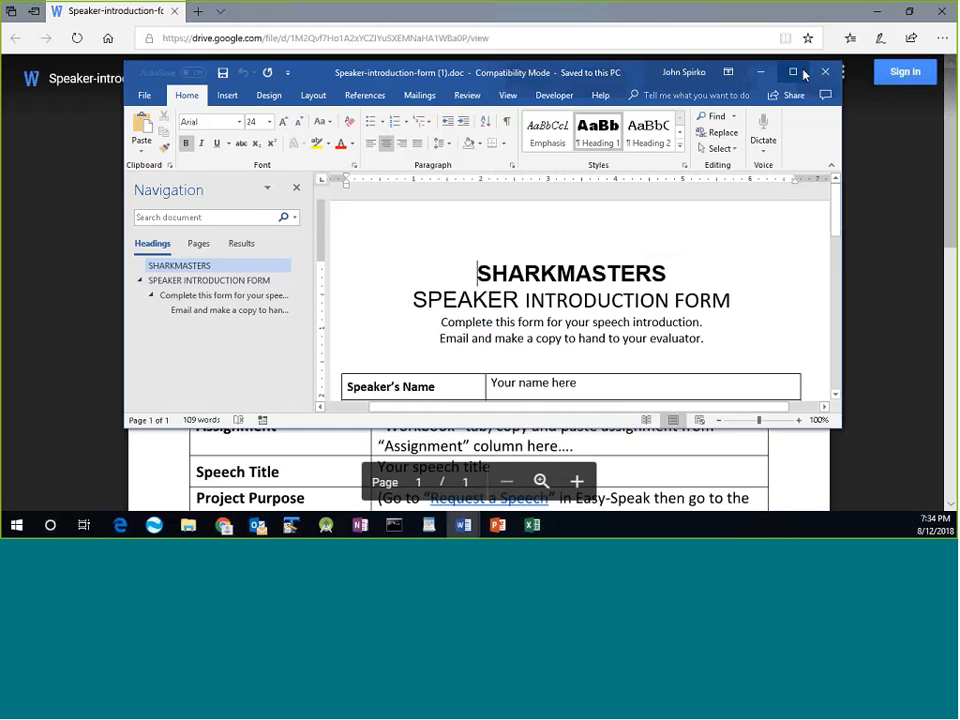
{"action": "left_click", "coordinate": [791, 71]}
{"action": "left_click", "coordinate": [172, 127]}
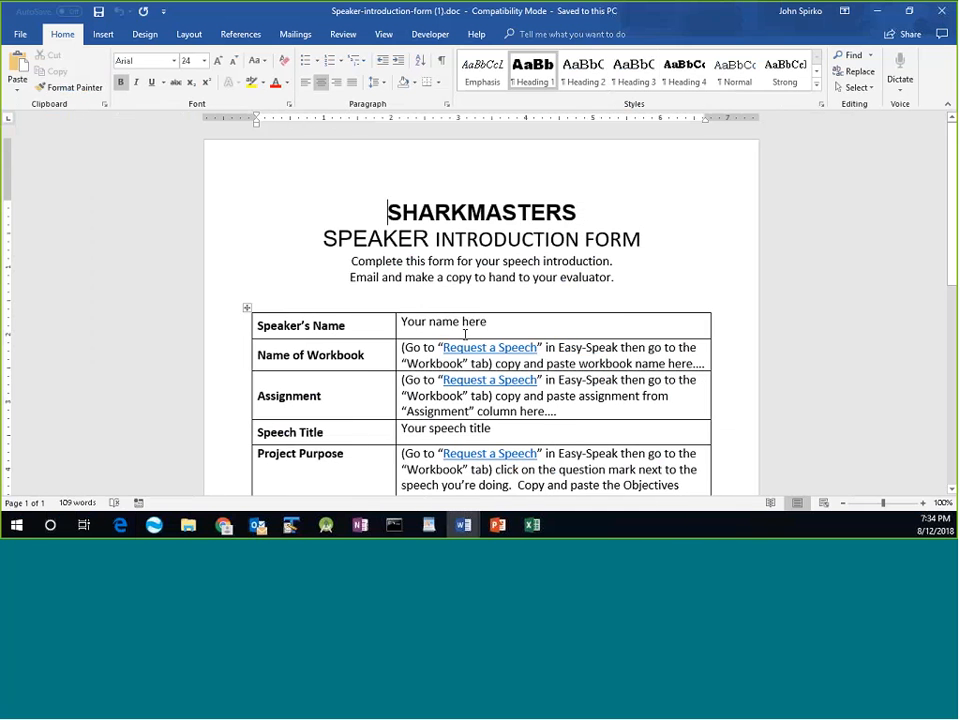
Replace the 'Your name here' placeholder with the speaker's full name.
{"action": "left_click", "coordinate": [463, 321]}
{"action": "triple_click", "coordinate": [465, 325]}
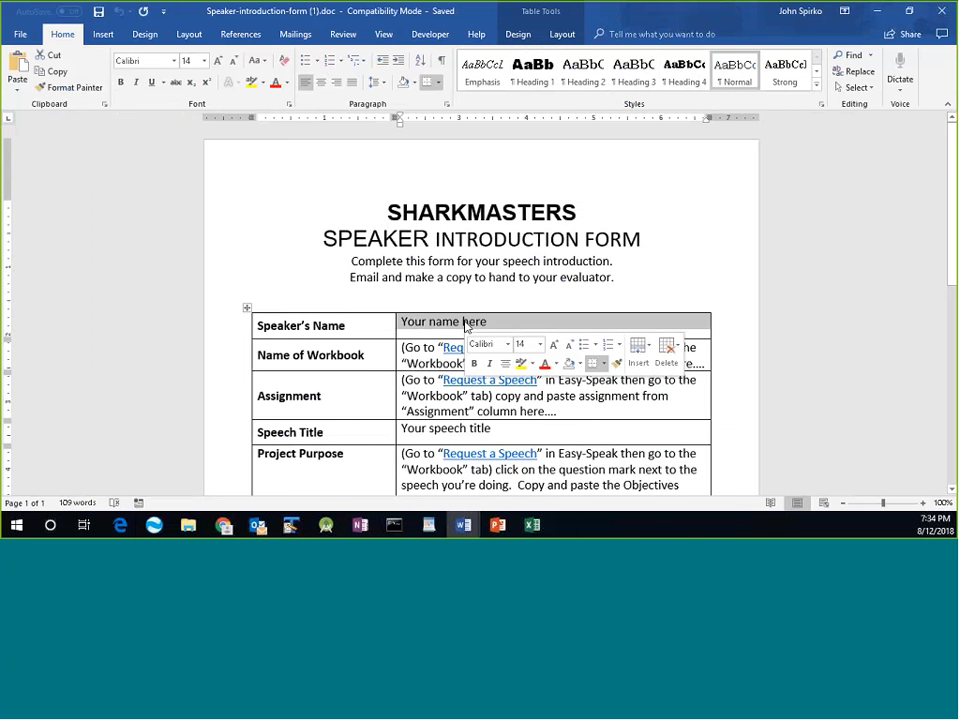
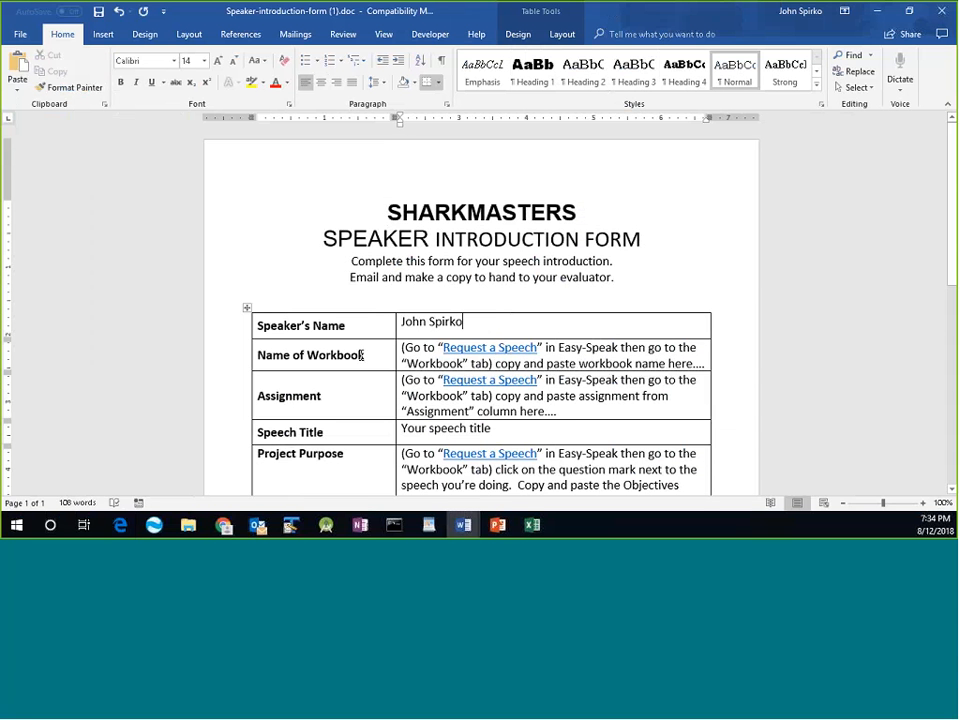
{"action": "key", "text": "alt+Tab"}
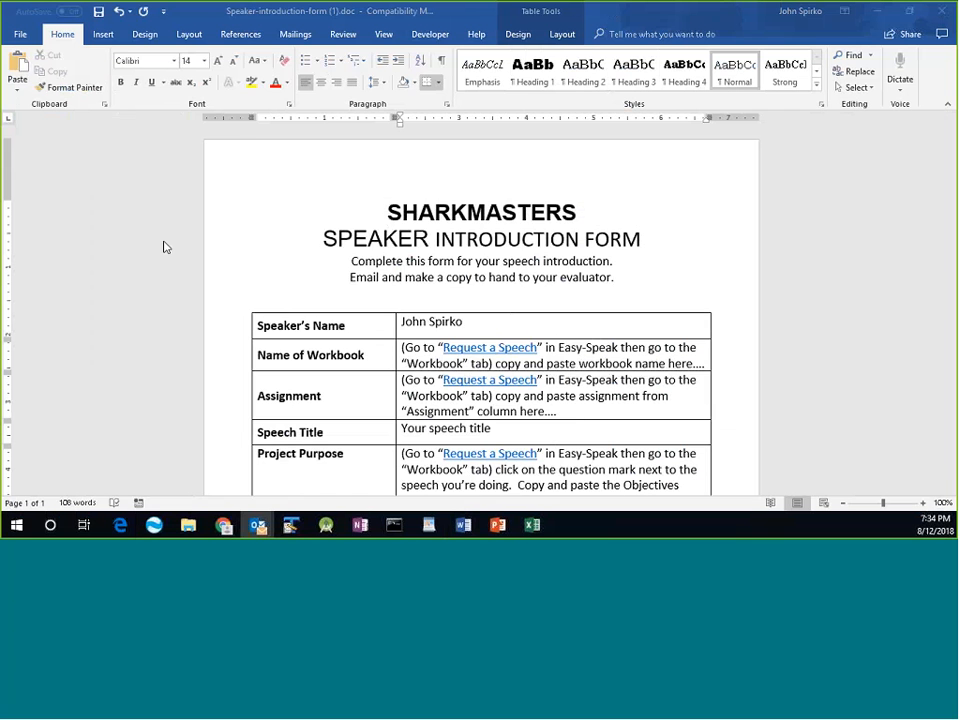
{"action": "left_click", "coordinate": [258, 525]}
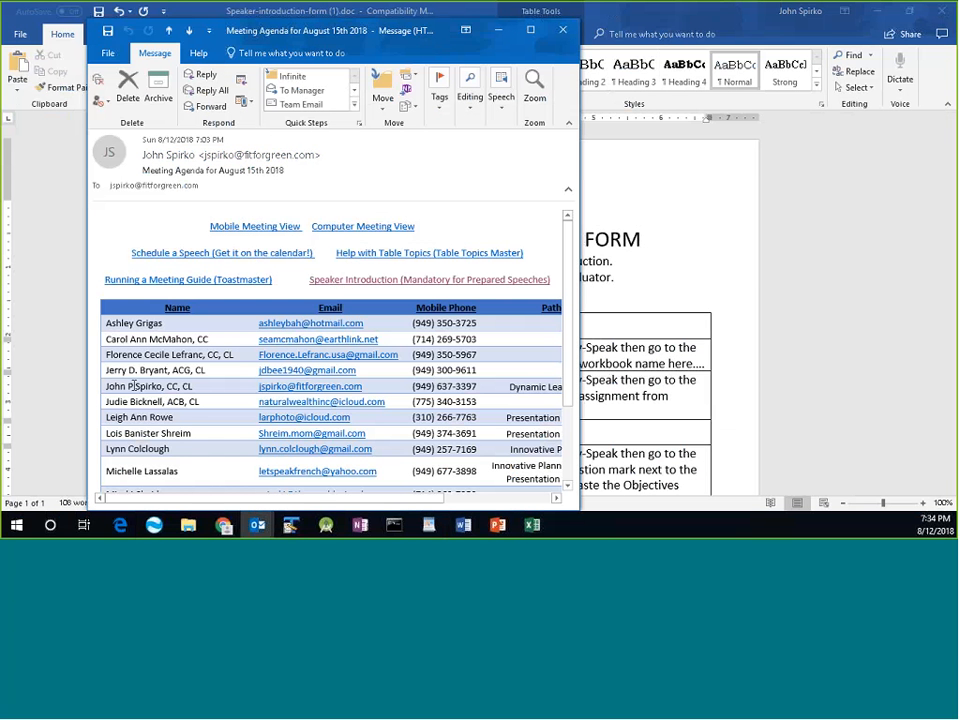
{"action": "triple_click", "coordinate": [516, 389]}
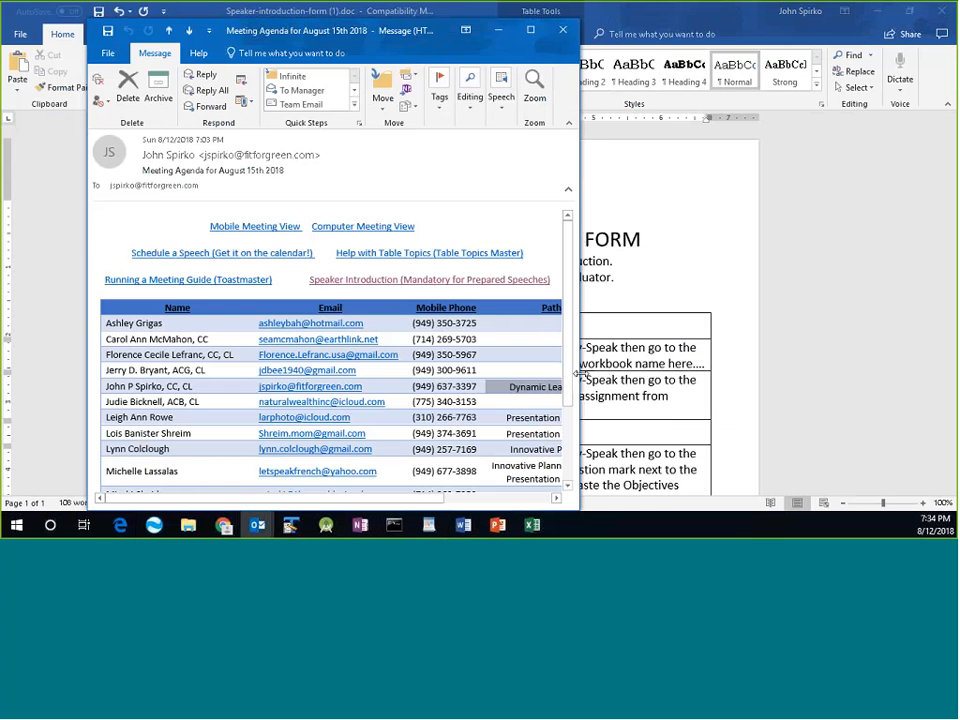
{"action": "left_click_drag", "start_coordinate": [579, 372], "coordinate": [669, 375]}
{"action": "left_click", "coordinate": [716, 283]}
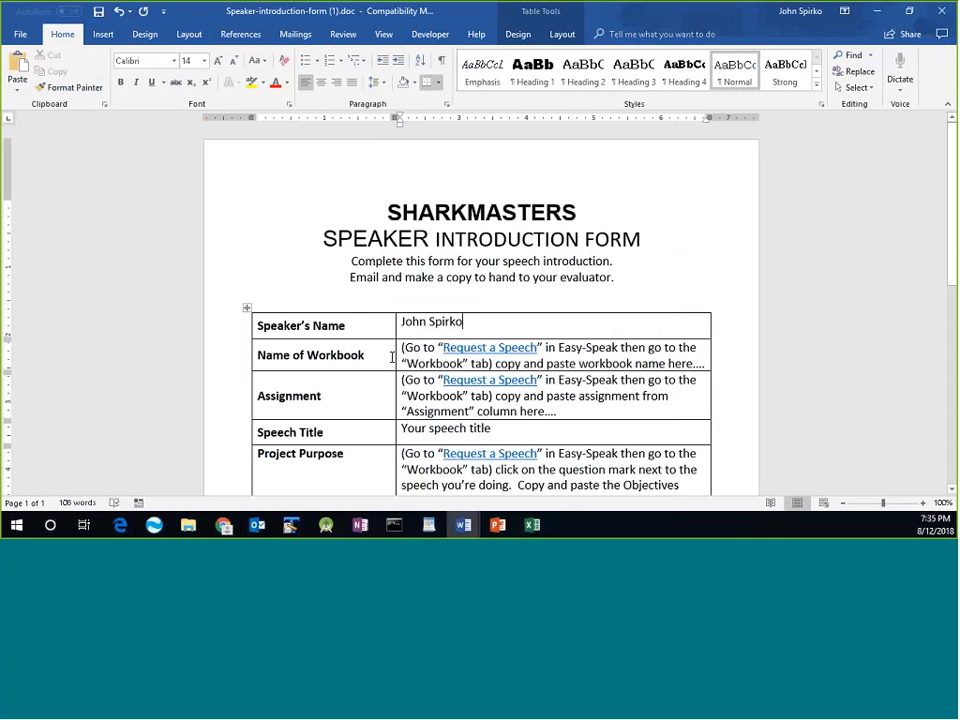
Follow the Request a Speech hyperlink in the Name of Workbook cell to the easy-Speak login page.
{"action": "left_click_drag", "start_coordinate": [402, 352], "coordinate": [614, 355]}
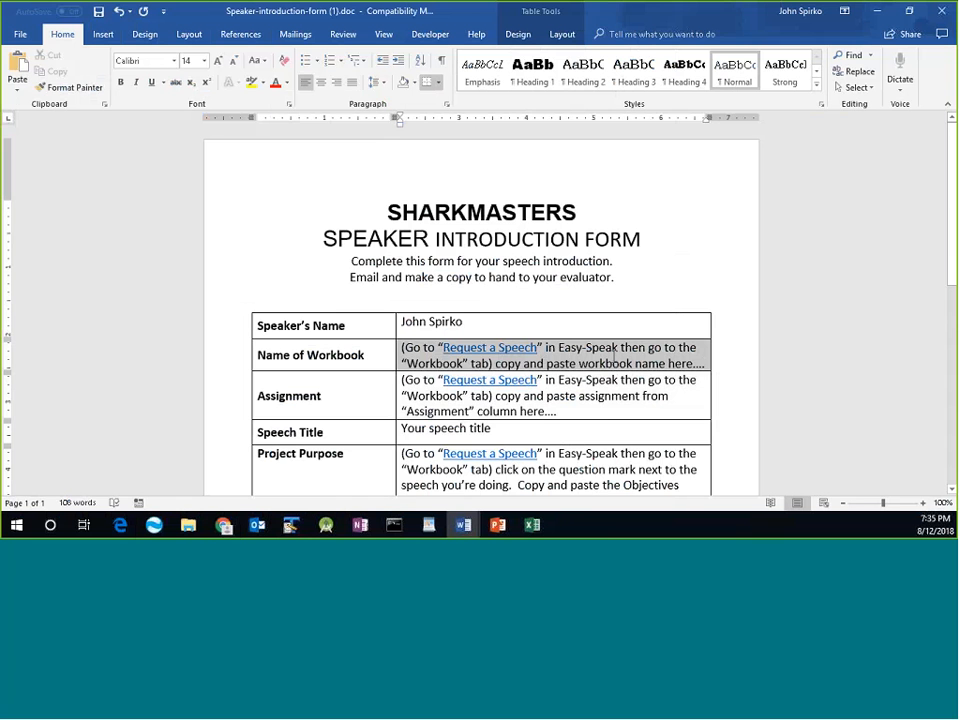
{"action": "left_click", "coordinate": [497, 332]}
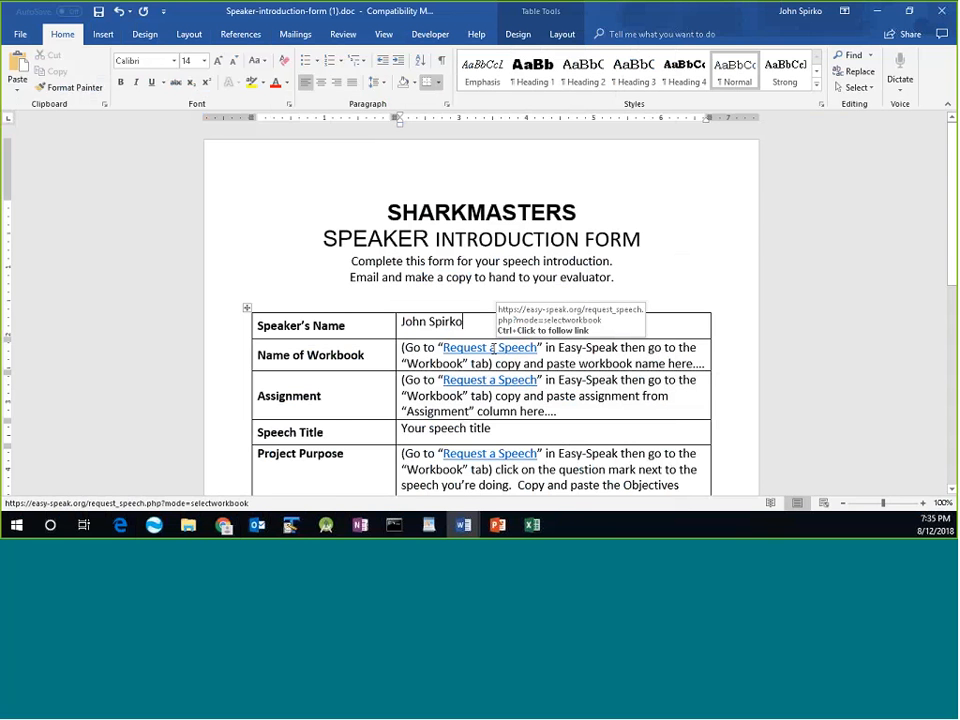
{"action": "left_click", "coordinate": [492, 348], "text": "ctrl"}
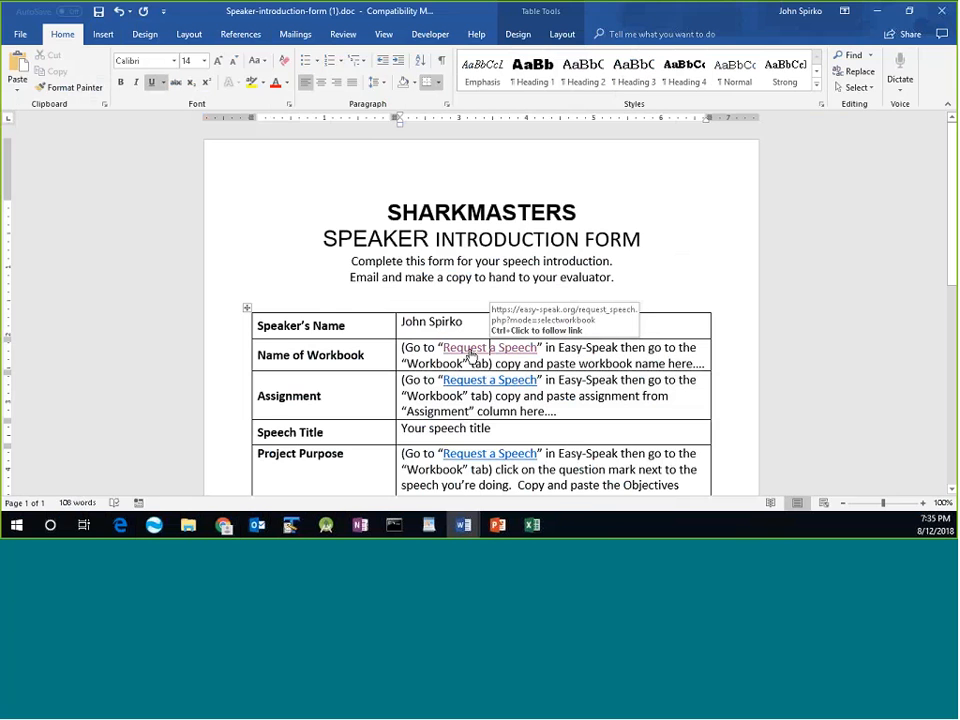
{"action": "left_click", "coordinate": [471, 355], "text": "ctrl"}
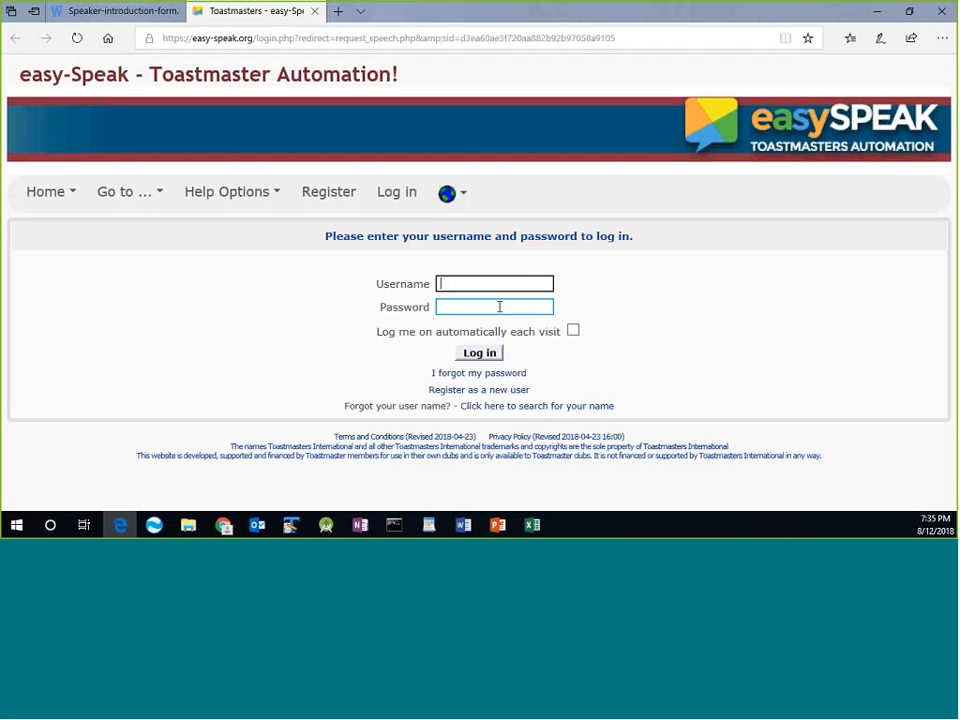
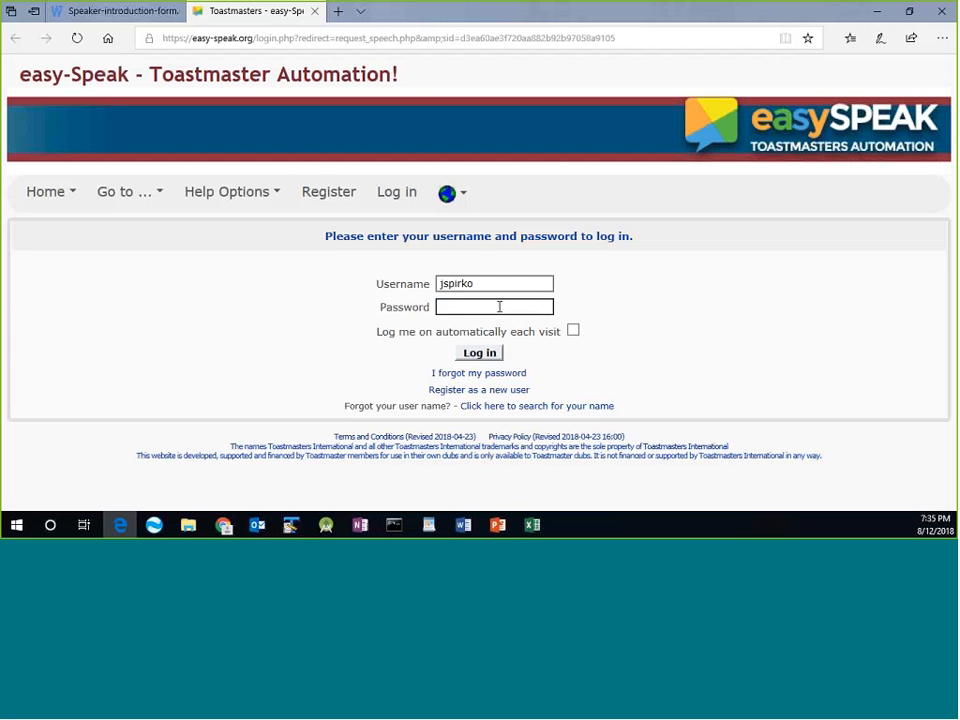
Log in to easy-Speak with the account username and password, and let the browser save the password.
{"action": "key", "text": "Tab"}
{"action": "left_click", "coordinate": [502, 283]}
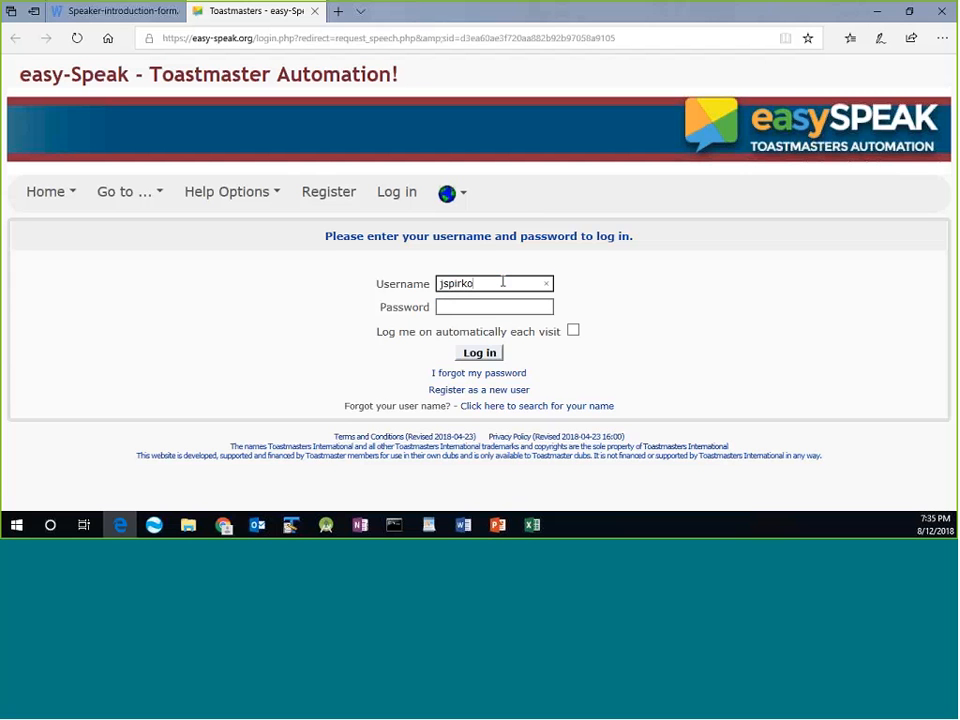
{"action": "key", "text": "BackSpace"}
{"action": "left_click", "coordinate": [490, 306]}
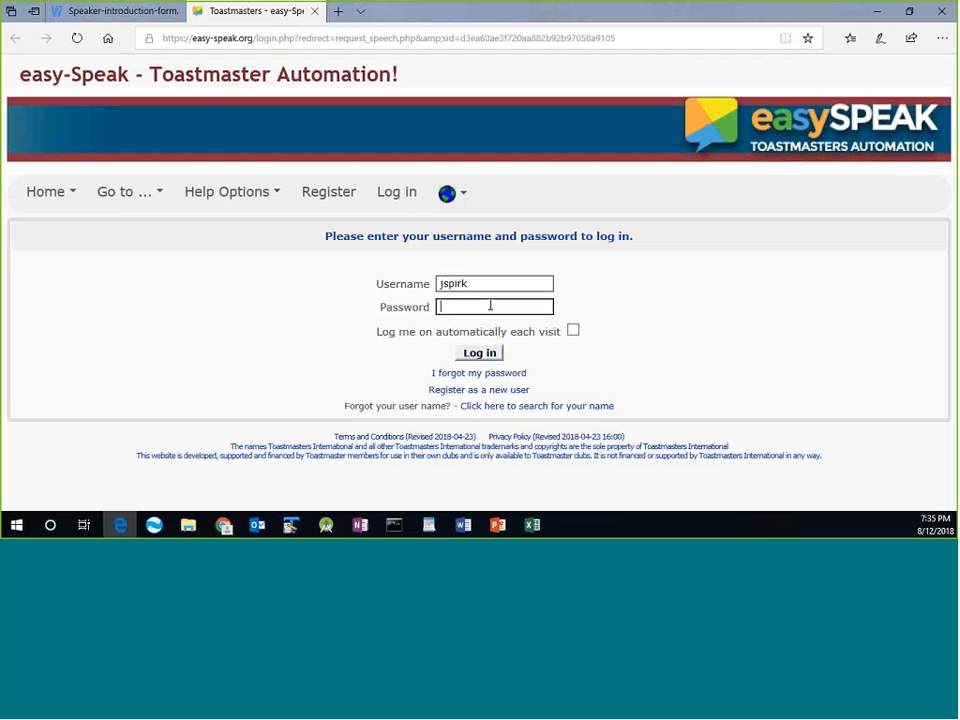
{"action": "type", "text": "••••••••••"}
{"action": "left_click", "coordinate": [479, 353]}
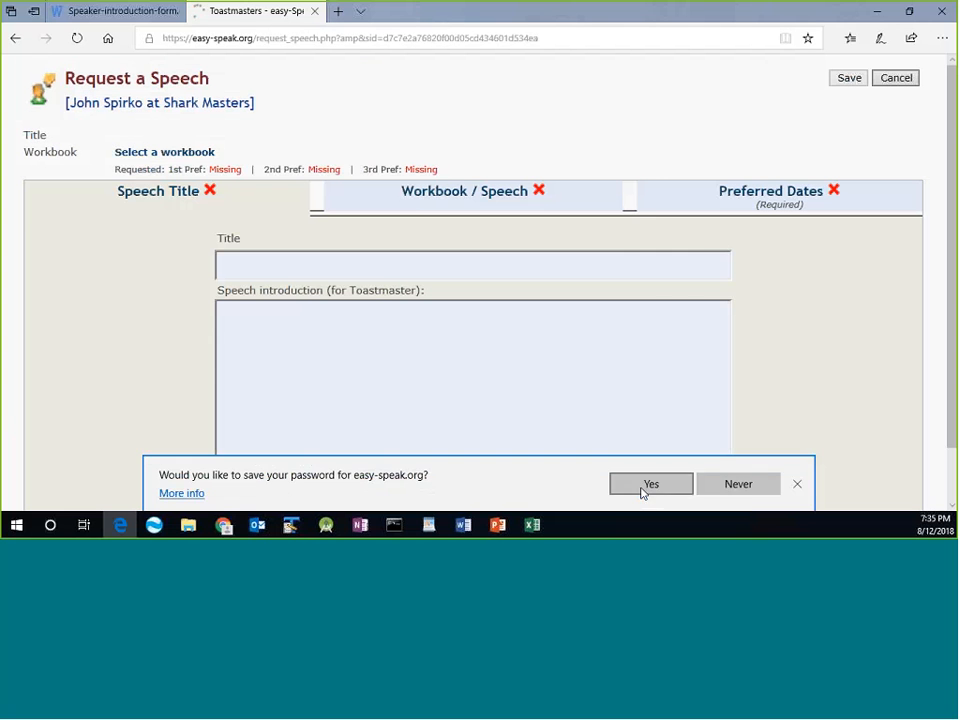
{"action": "left_click", "coordinate": [641, 489]}
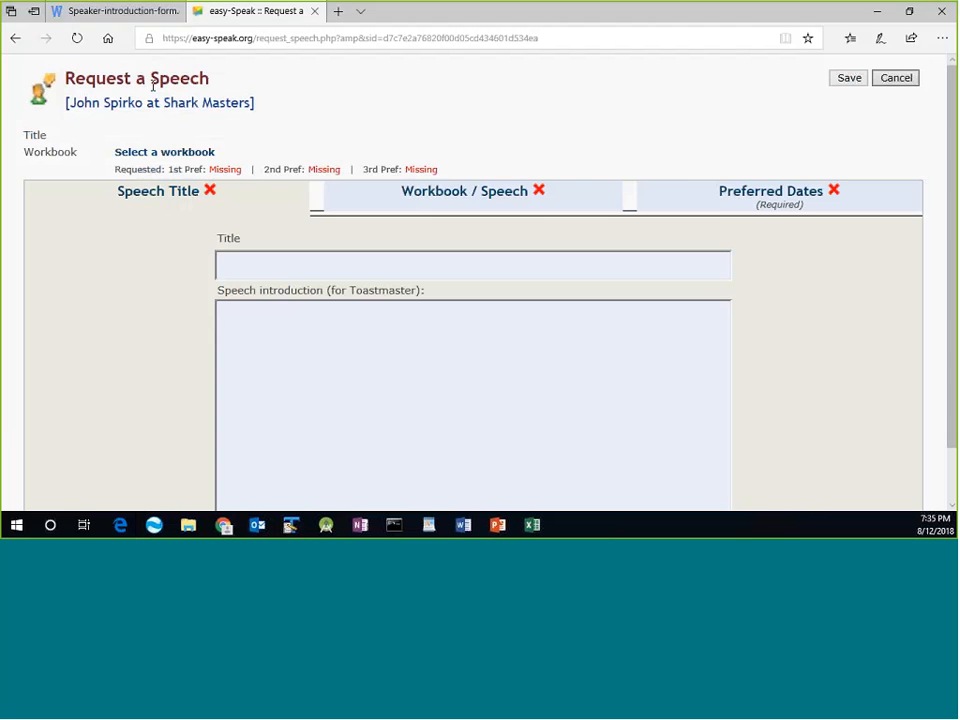
Copy the workbook name 'Dynamic Leadership' from easy-Speak's Workbook / Speech list.
{"action": "key", "text": "alt+Tab"}
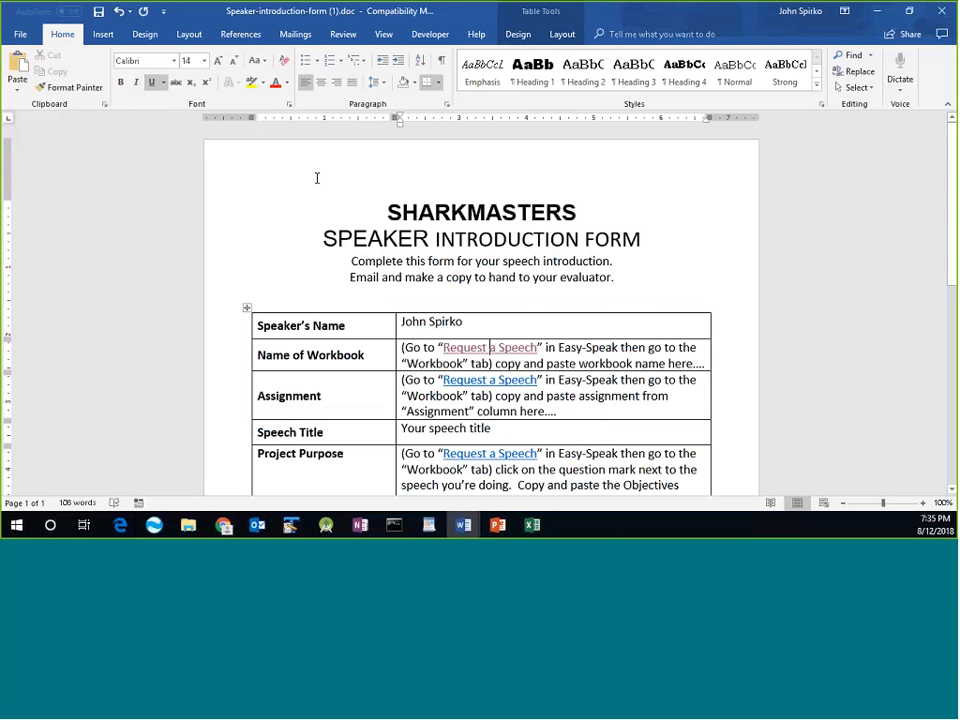
{"action": "left_click", "coordinate": [496, 347]}
{"action": "left_click", "coordinate": [490, 381], "text": "ctrl"}
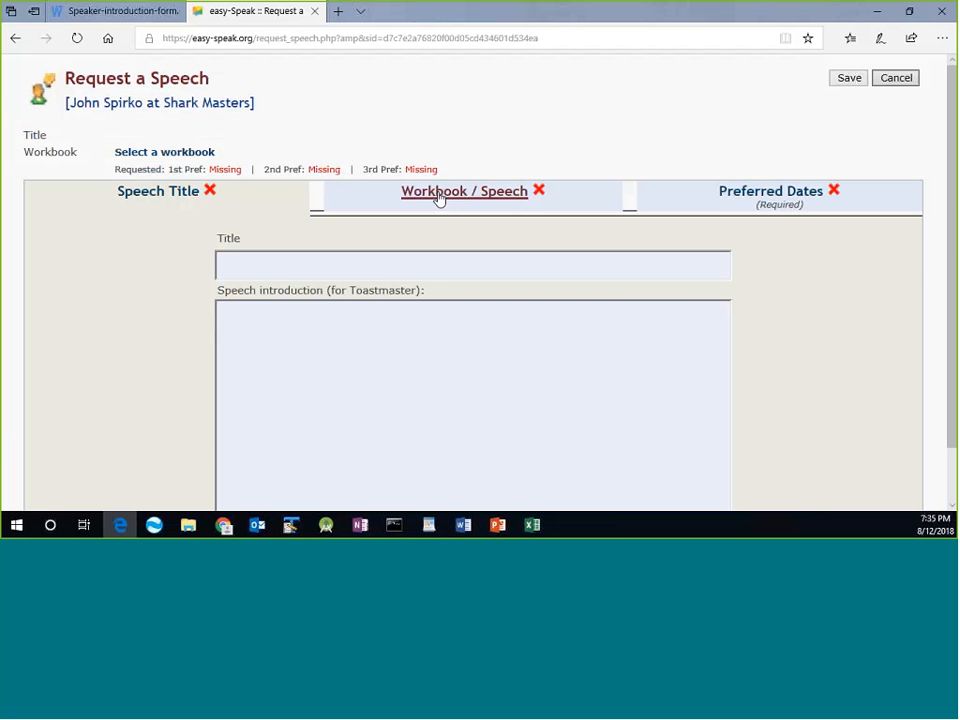
{"action": "left_click", "coordinate": [438, 198]}
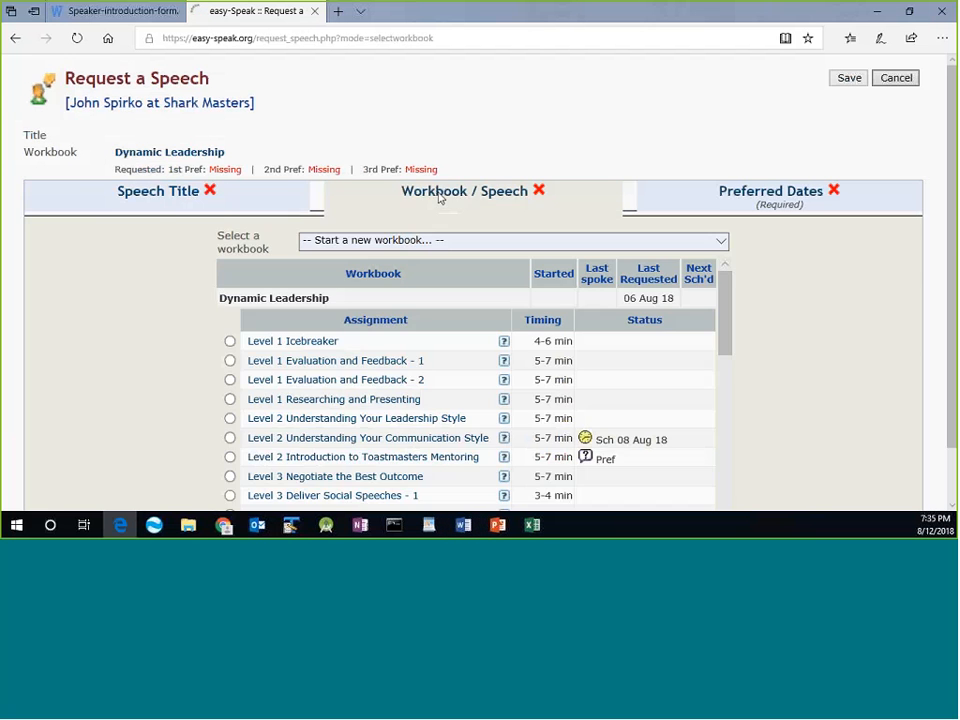
{"action": "left_click_drag", "start_coordinate": [332, 300], "coordinate": [214, 297]}
{"action": "key", "text": "ctrl+c"}
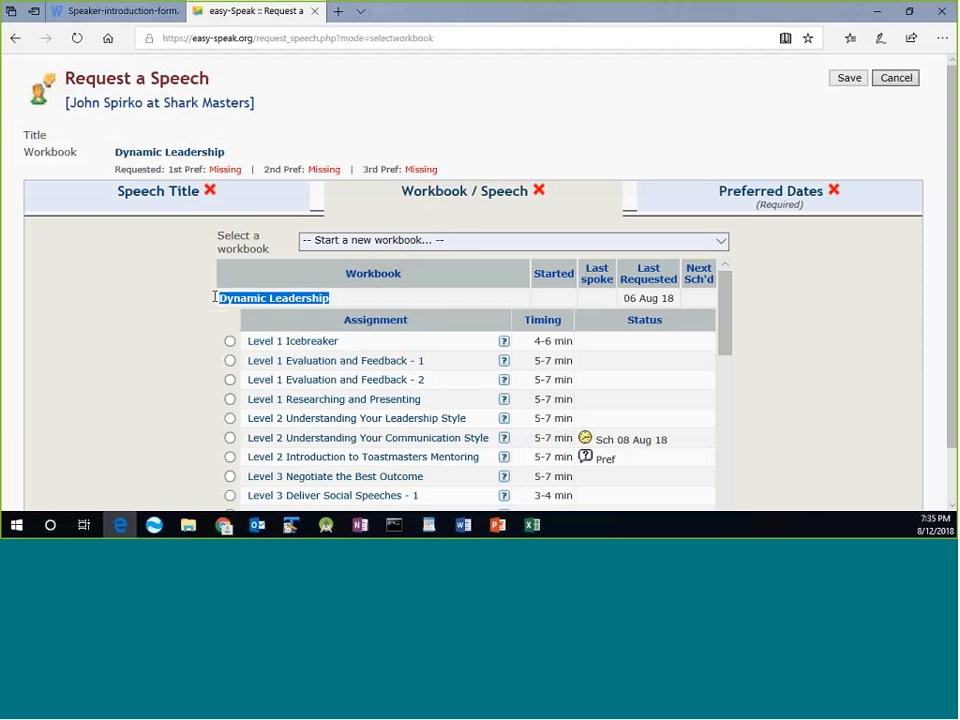
{"action": "right_click", "coordinate": [246, 306]}
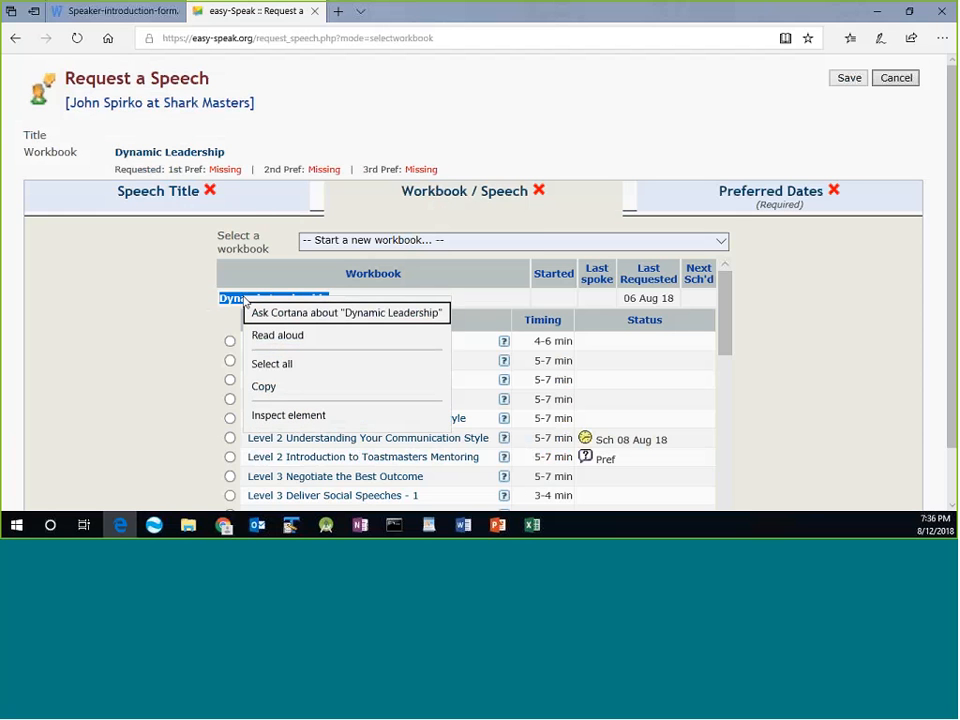
{"action": "left_click", "coordinate": [264, 386]}
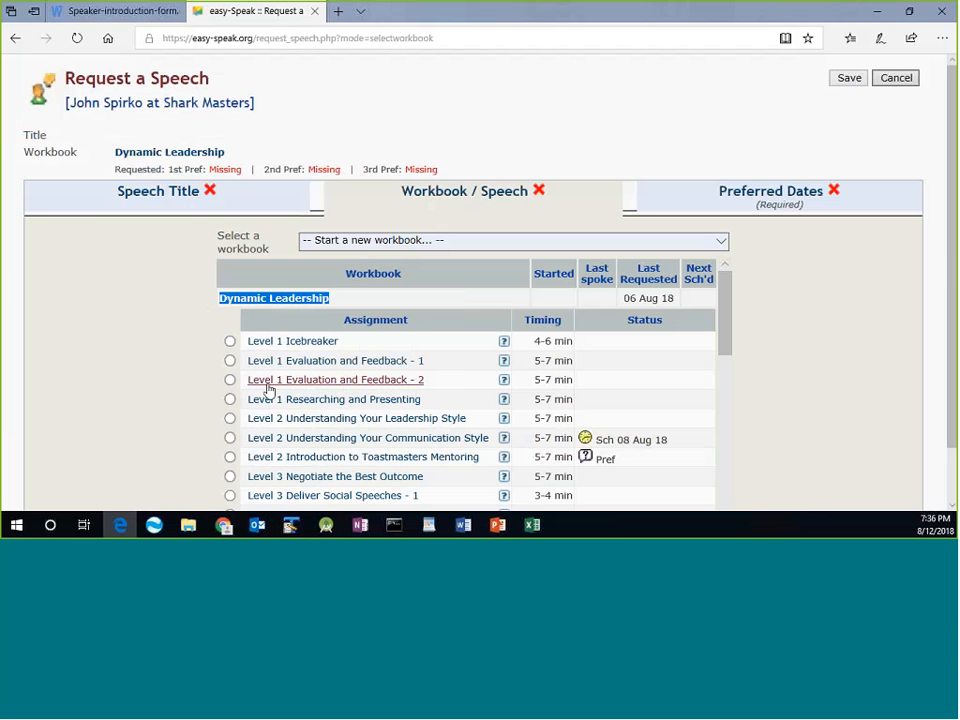
{"action": "key", "text": "alt+Tab"}
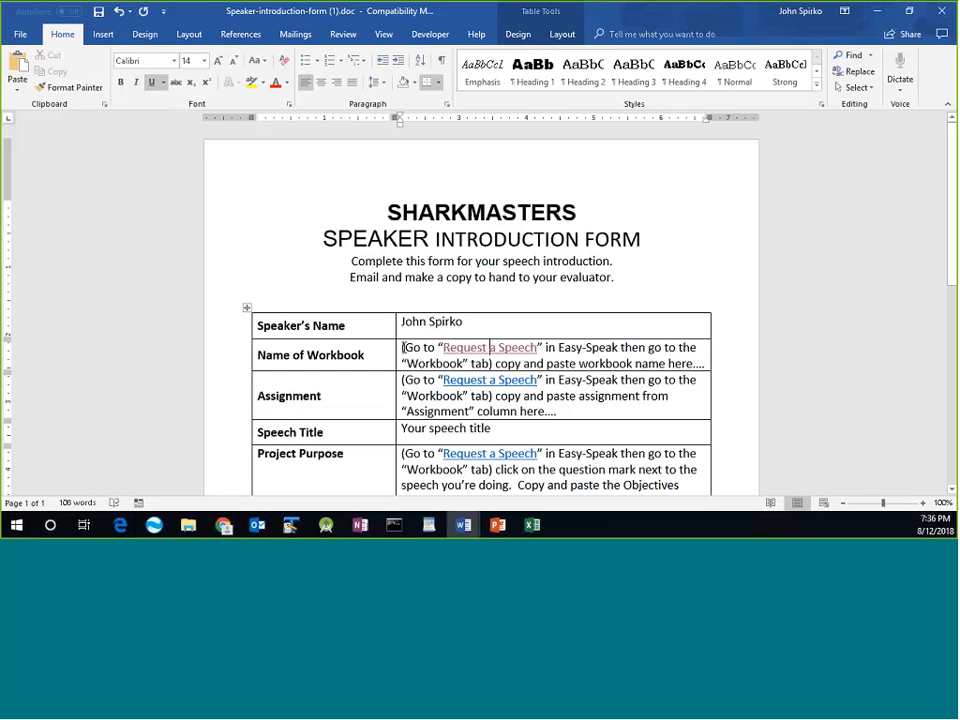
Paste 'Dynamic Leadership' over the Name of Workbook instruction text in the Word form.
{"action": "left_click_drag", "start_coordinate": [403, 348], "coordinate": [695, 364]}
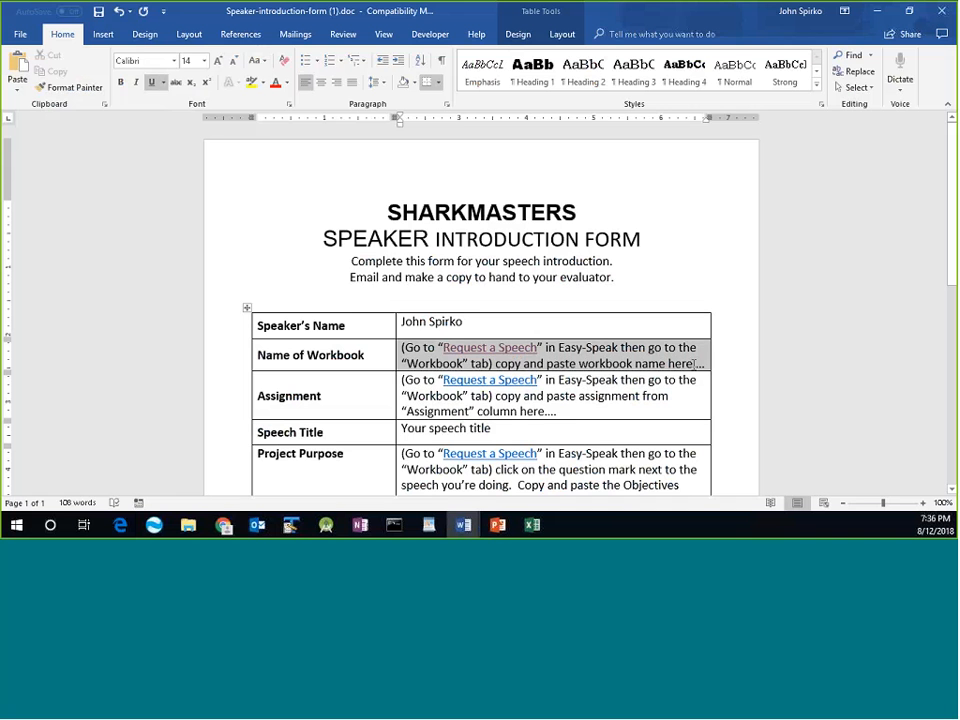
{"action": "key", "text": "ctrl+v"}
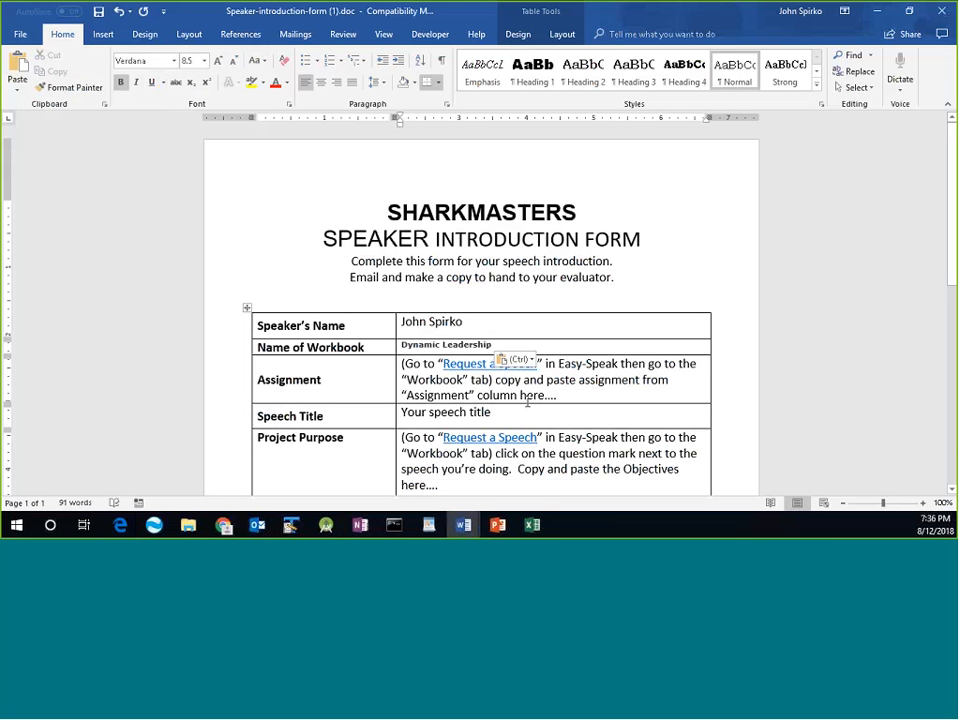
{"action": "key", "text": "alt+Tab"}
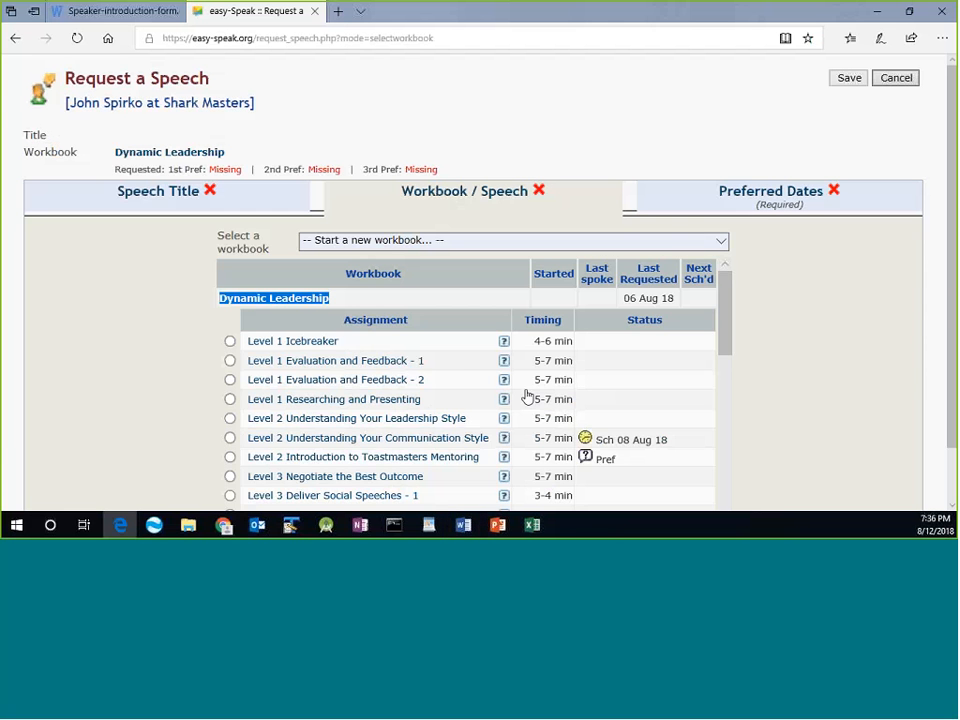
Copy the assignment name 'Level 2 Introduction to Toastmasters Mentoring' from the easy-Speak list.
{"action": "scroll", "coordinate": [527, 397], "scroll_direction": "down", "scroll_amount": 1}
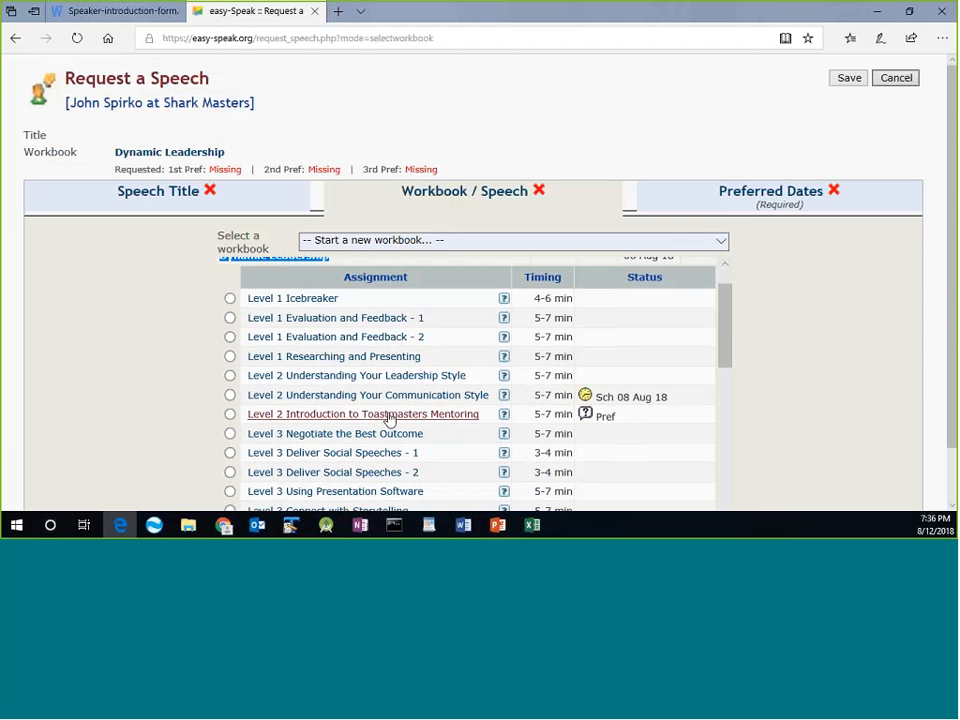
{"action": "left_click_drag", "start_coordinate": [489, 423], "coordinate": [250, 424]}
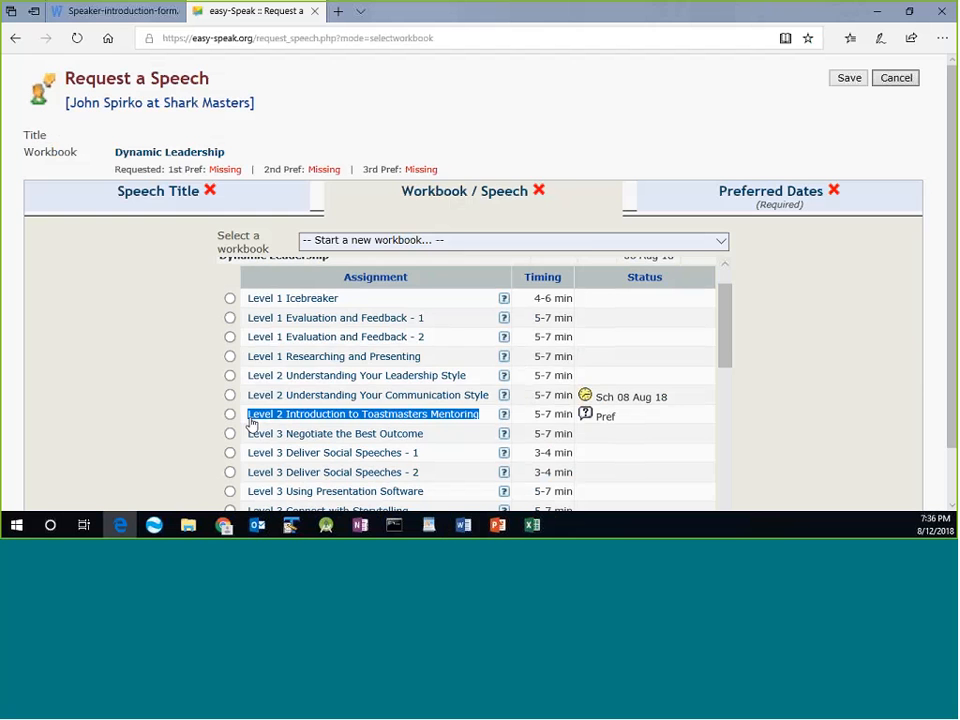
{"action": "right_click", "coordinate": [265, 420]}
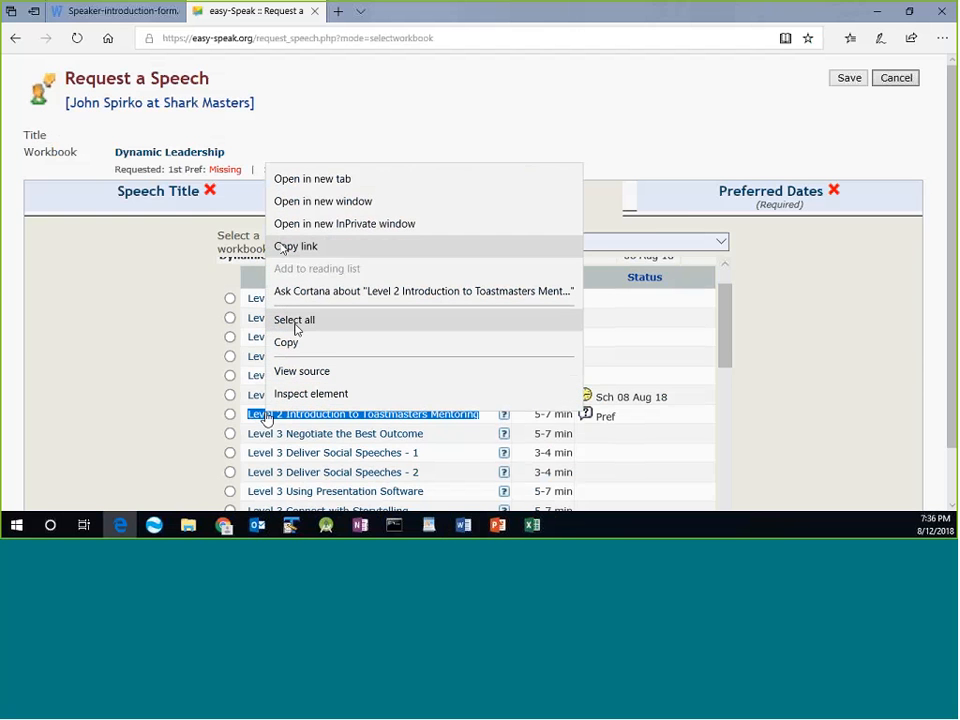
{"action": "left_click", "coordinate": [287, 343]}
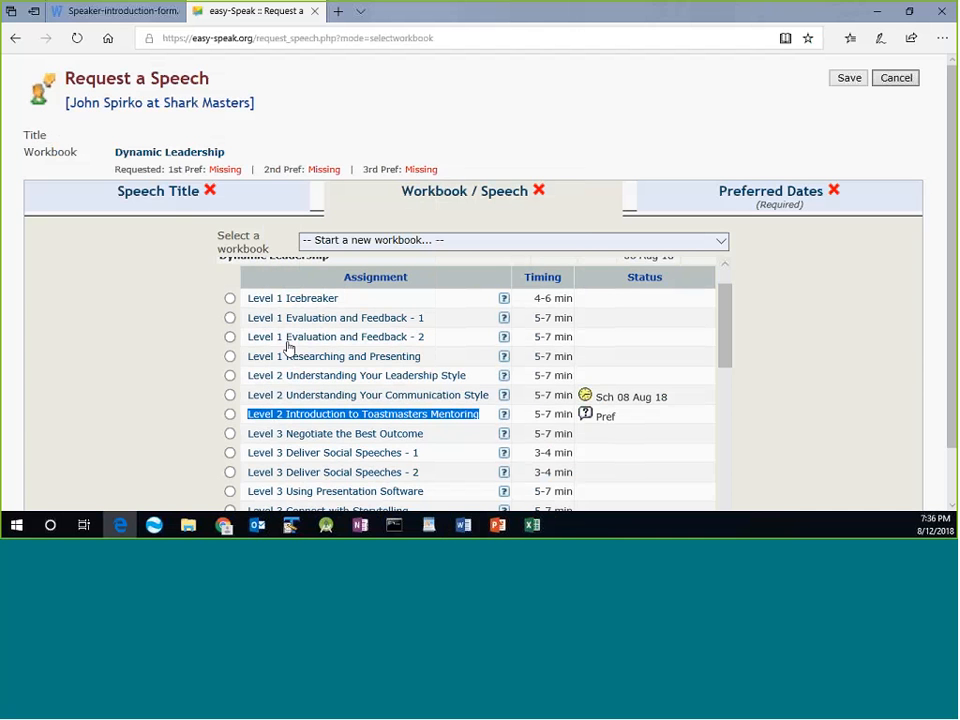
{"action": "key", "text": "alt+Tab"}
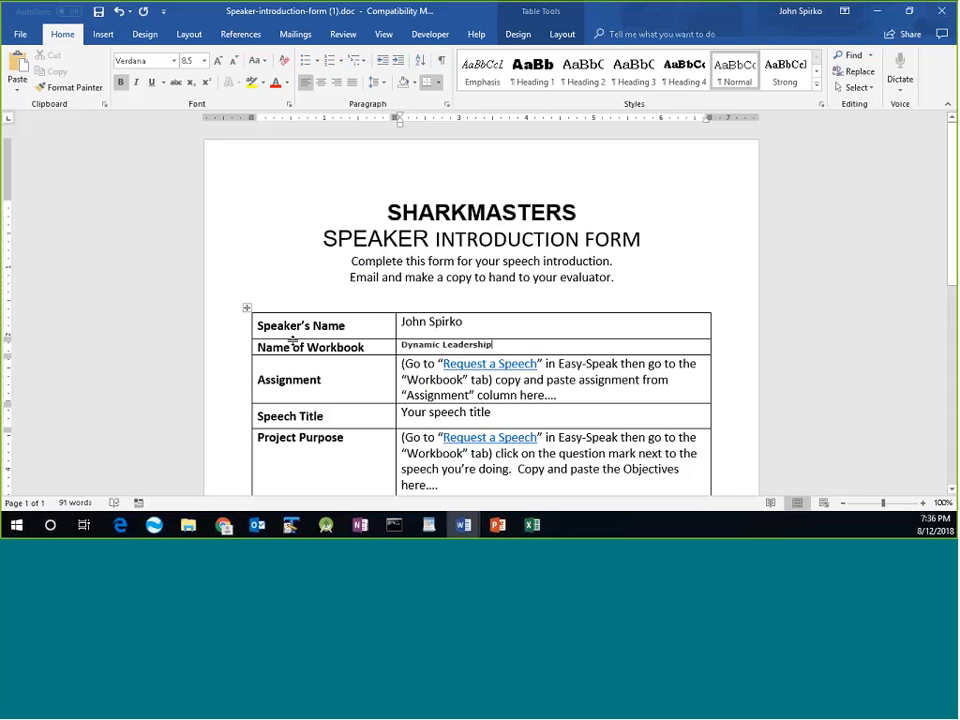
Paste 'Level 2 Introduction to Toastmasters Mentoring' over the Assignment cell's instruction text.
{"action": "left_click_drag", "start_coordinate": [558, 396], "coordinate": [402, 364]}
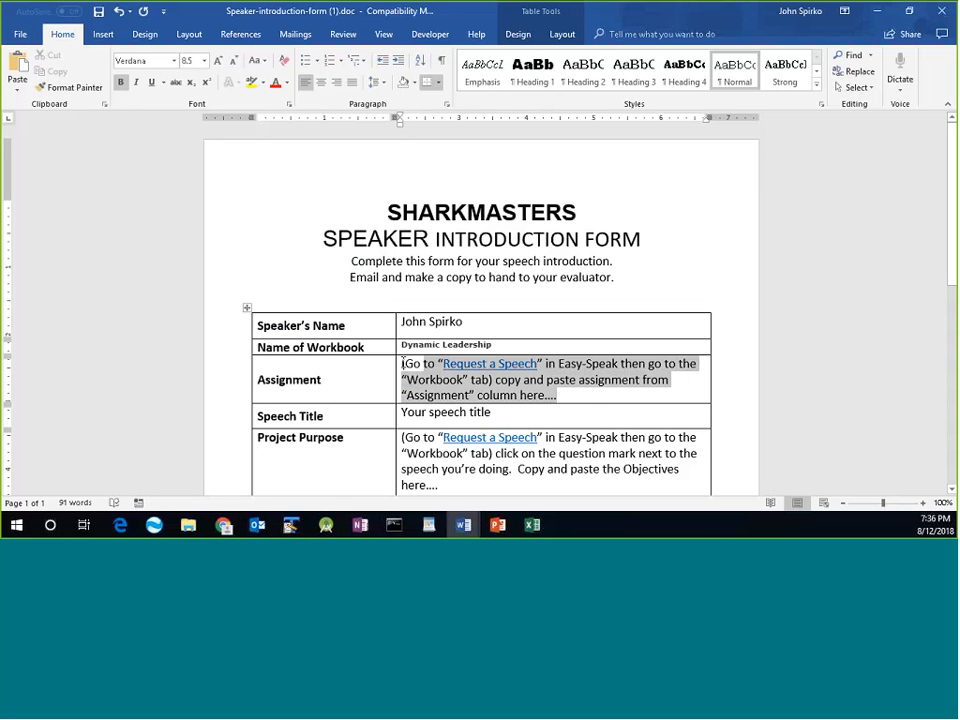
{"action": "key", "text": "ctrl+v"}
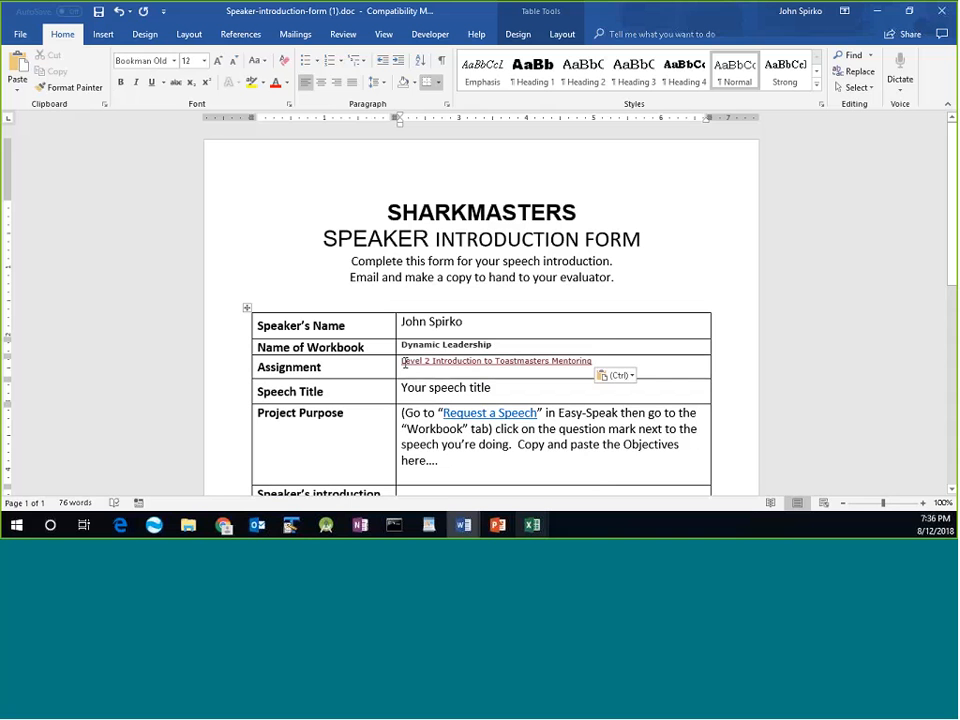
{"action": "key", "text": "Return"}
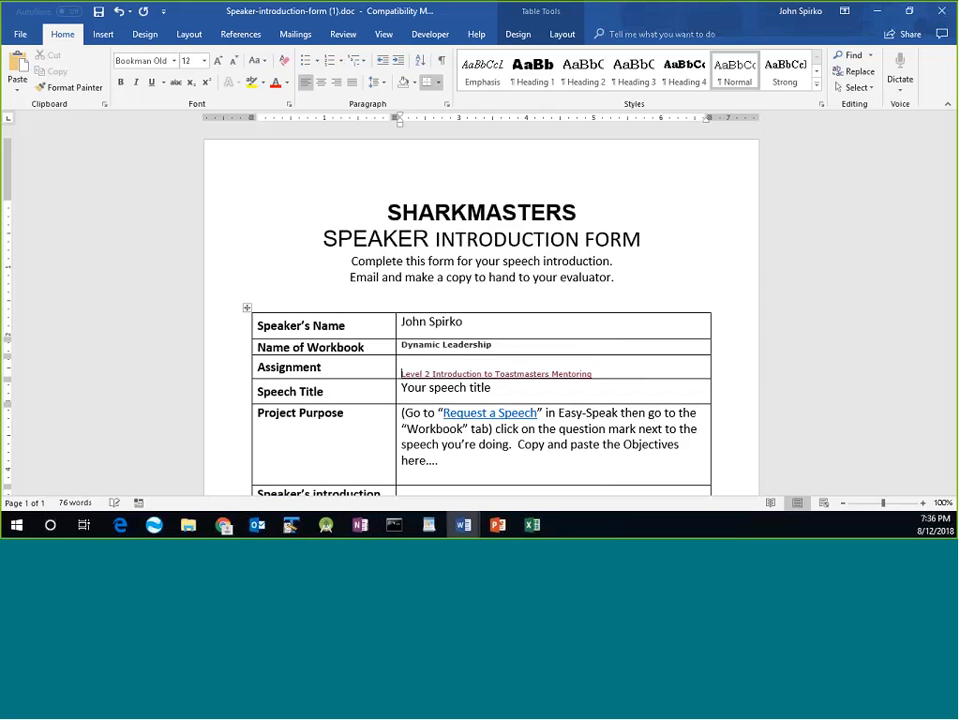
{"action": "key", "text": "BackSpace"}
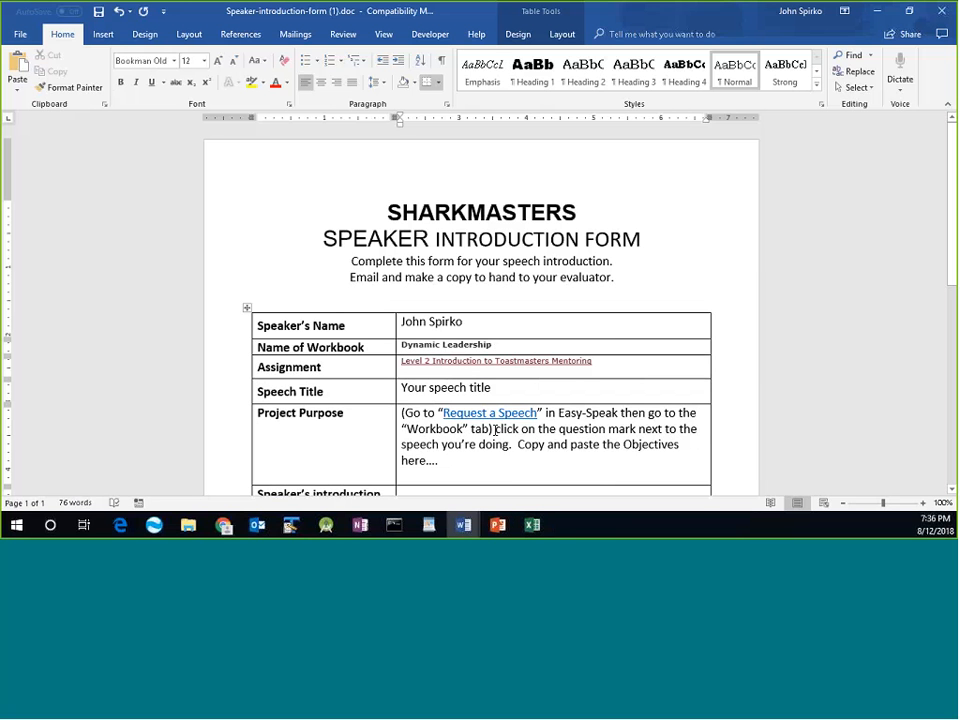
Replace the speech title placeholder with 'Mentoring in a World of Social Media'.
{"action": "left_click_drag", "start_coordinate": [492, 387], "coordinate": [401, 387]}
{"action": "type", "text": "M"}
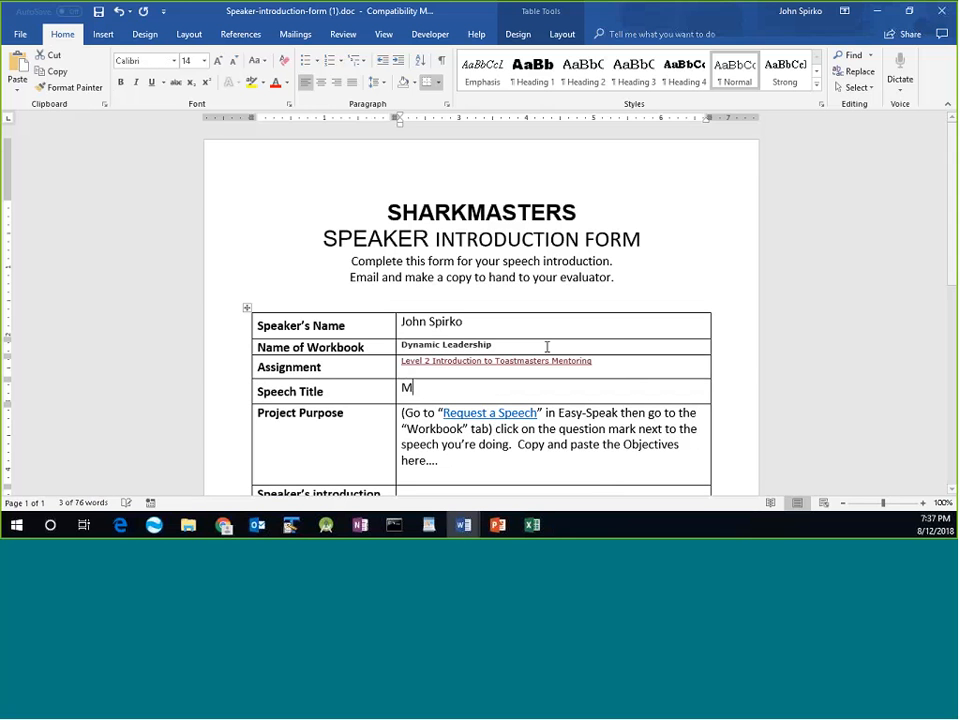
{"action": "type", "text": "entory"}
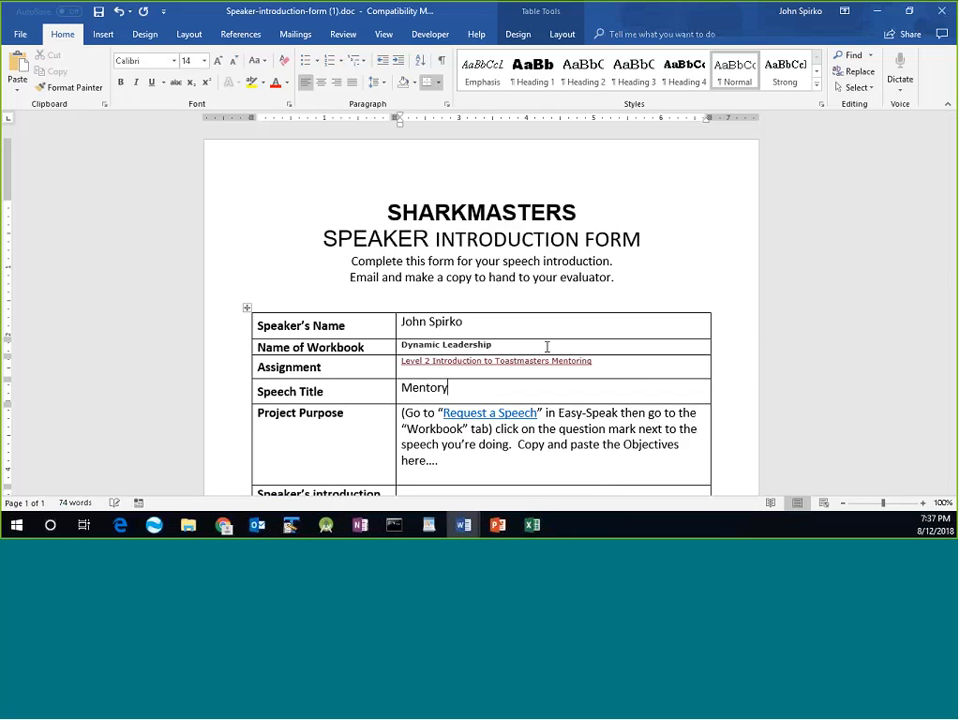
{"action": "key", "text": "BackSpace"}
{"action": "type", "text": "ing in a World of S"}
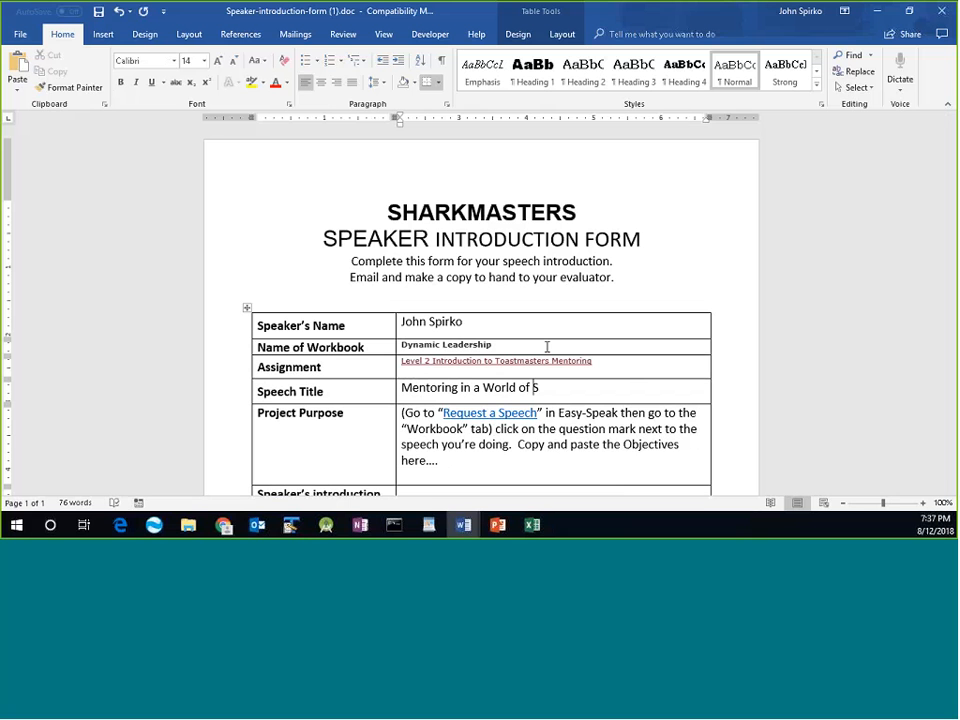
{"action": "type", "text": "ocial Media"}
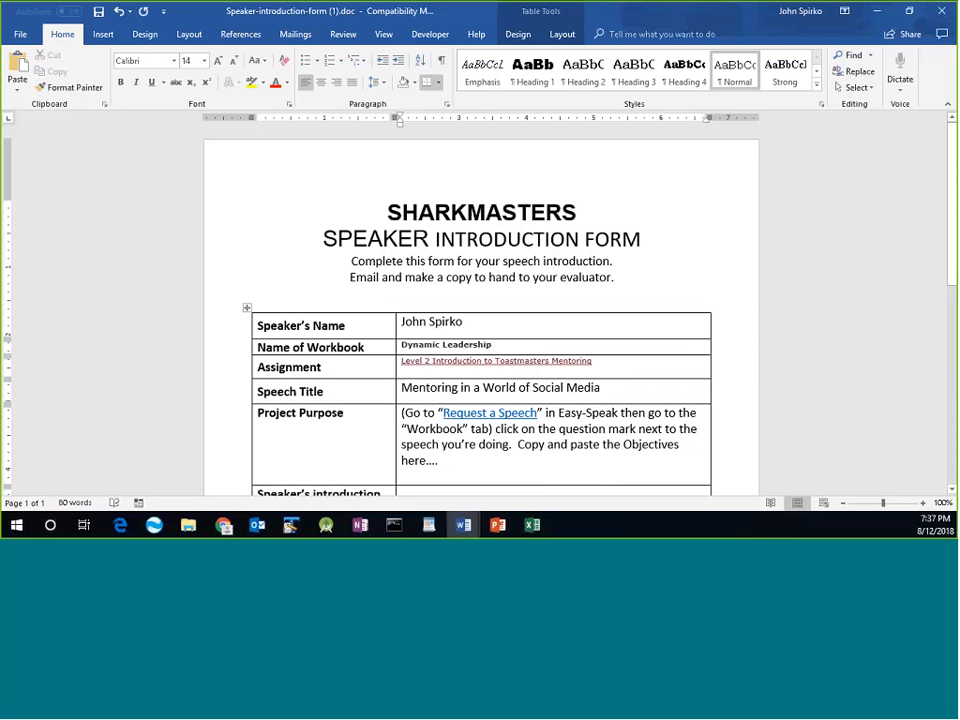
{"action": "left_click", "coordinate": [474, 461]}
Relabel the Project Purpose row 'Objectives' and select that row's instruction text for replacement.
{"action": "left_click", "coordinate": [255, 411]}
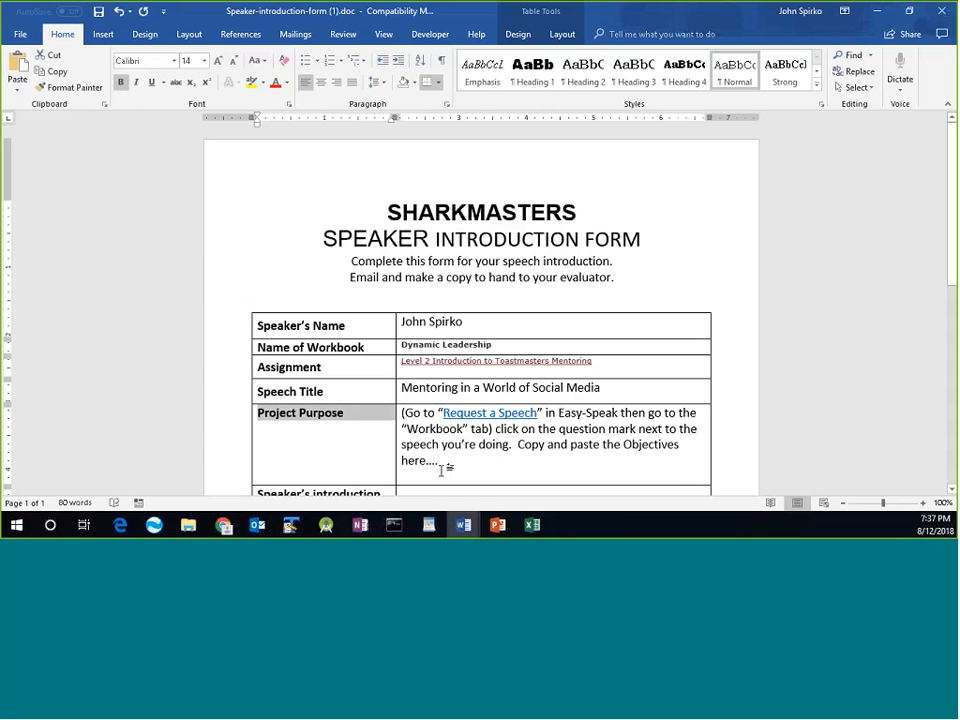
{"action": "left_click", "coordinate": [325, 412]}
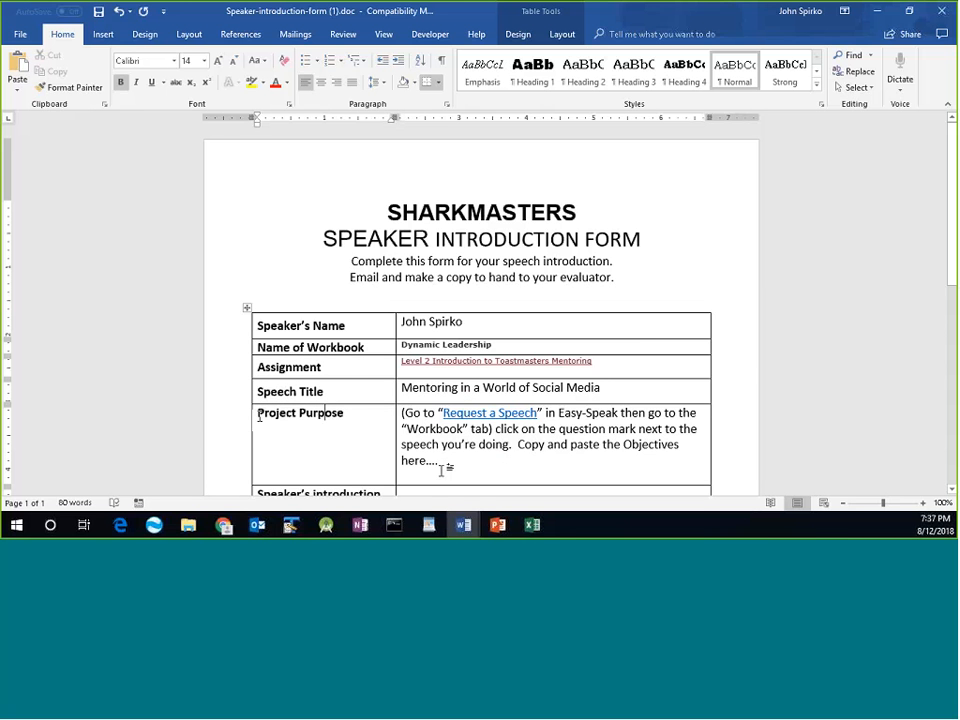
{"action": "left_click_drag", "start_coordinate": [260, 416], "coordinate": [343, 414]}
{"action": "type", "text": "O"}
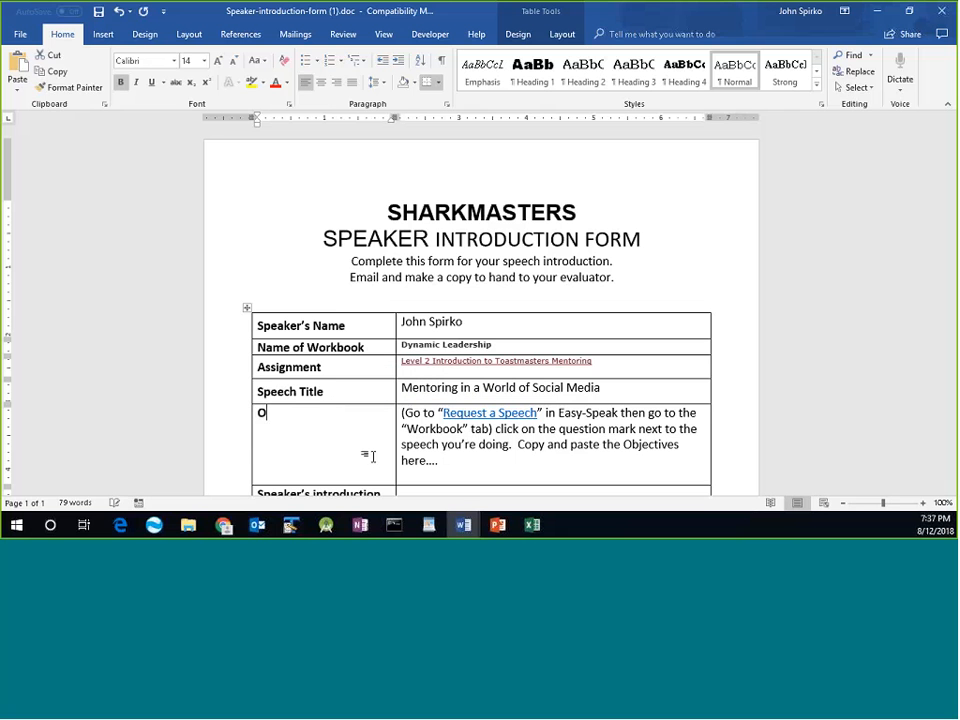
{"action": "type", "text": "bjectives"}
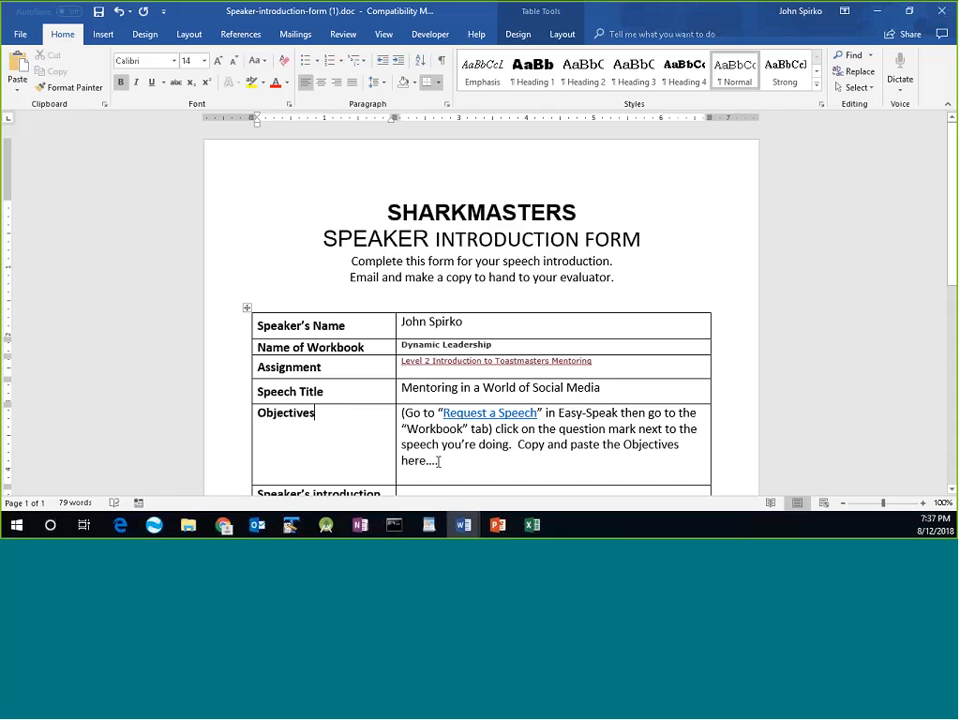
{"action": "left_click_drag", "start_coordinate": [438, 461], "coordinate": [403, 417]}
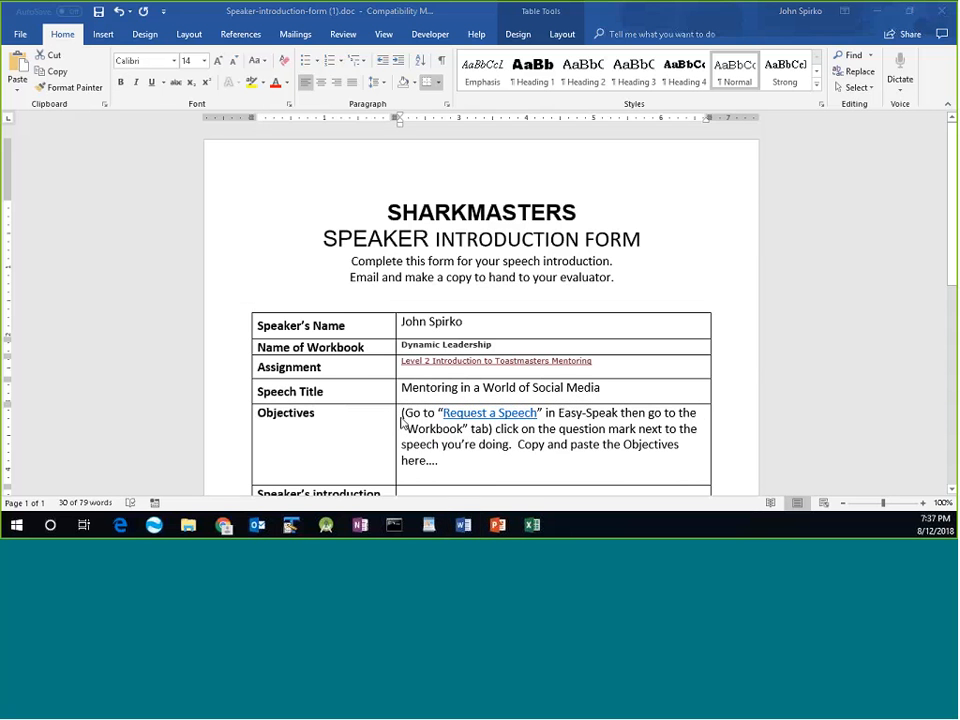
{"action": "key", "text": "alt+Tab"}
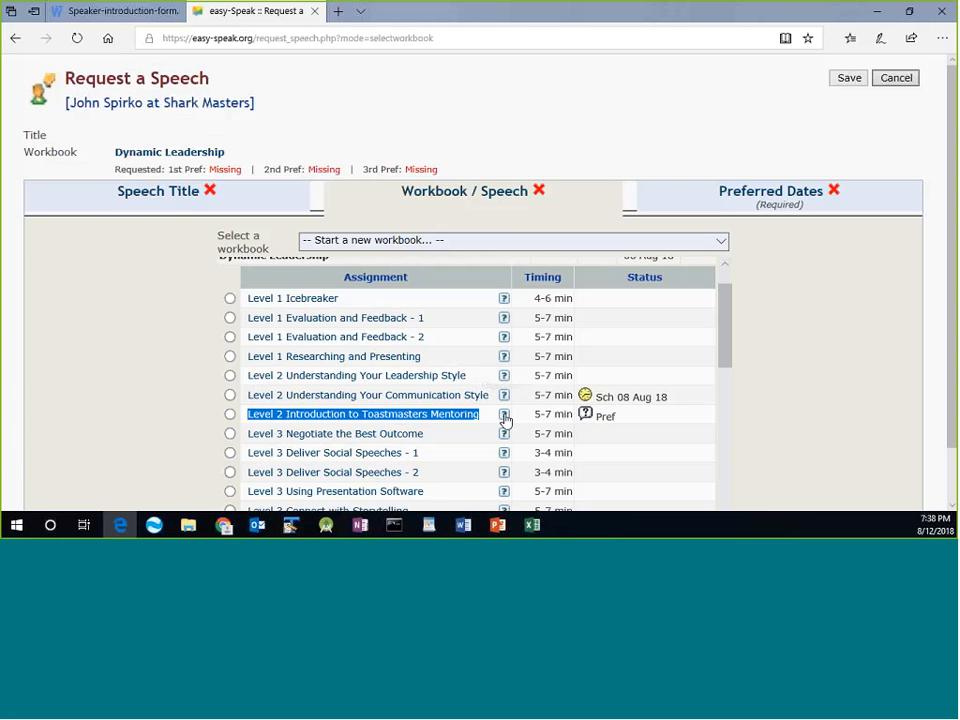
Copy the Speech 7 Overview objectives for Introduction to Toastmasters Mentoring from easy-Speak.
{"action": "left_click", "coordinate": [505, 415]}
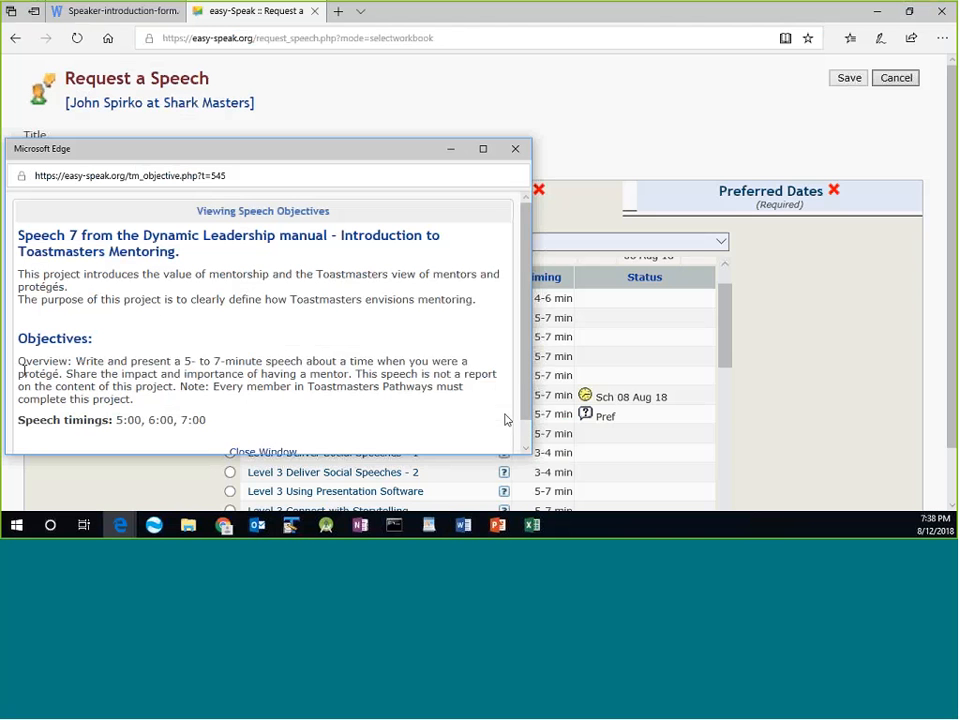
{"action": "left_click_drag", "start_coordinate": [22, 370], "coordinate": [180, 402]}
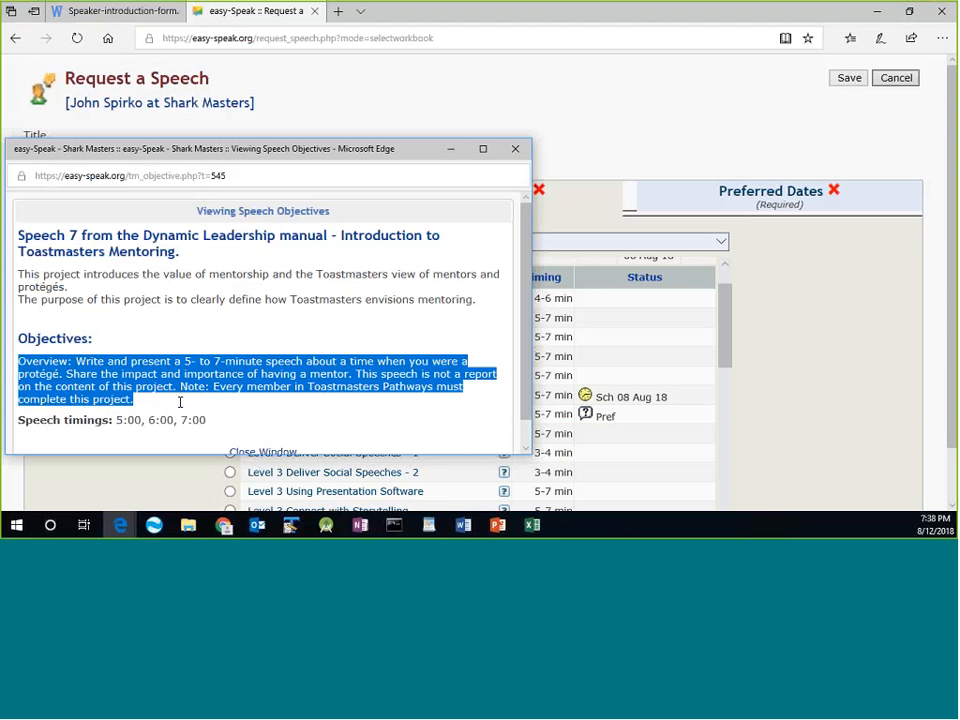
{"action": "right_click", "coordinate": [70, 380]}
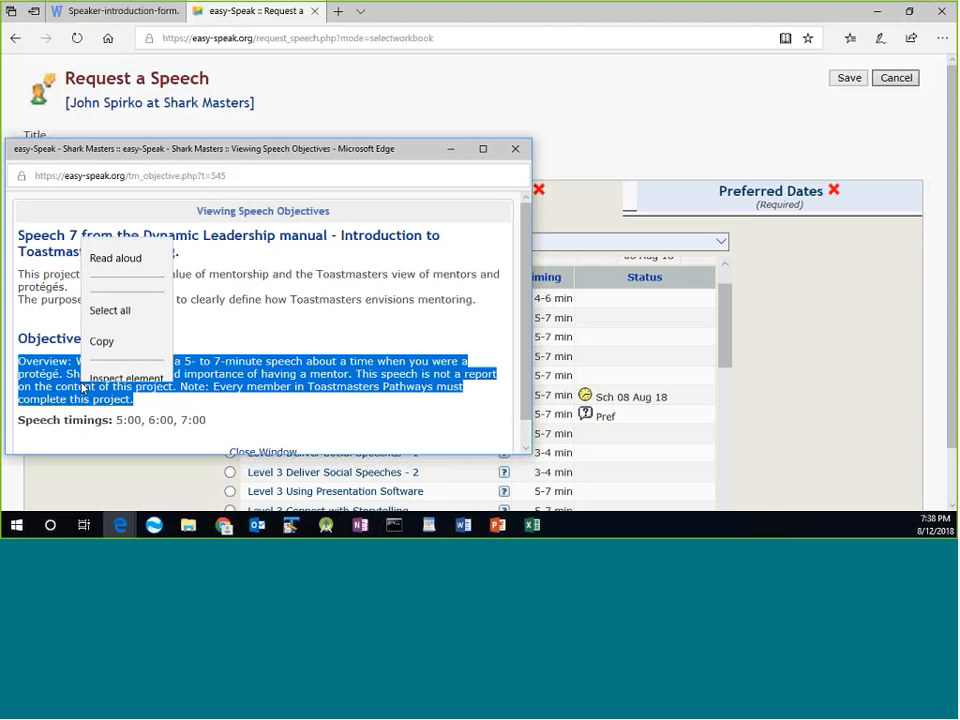
{"action": "left_click", "coordinate": [102, 323]}
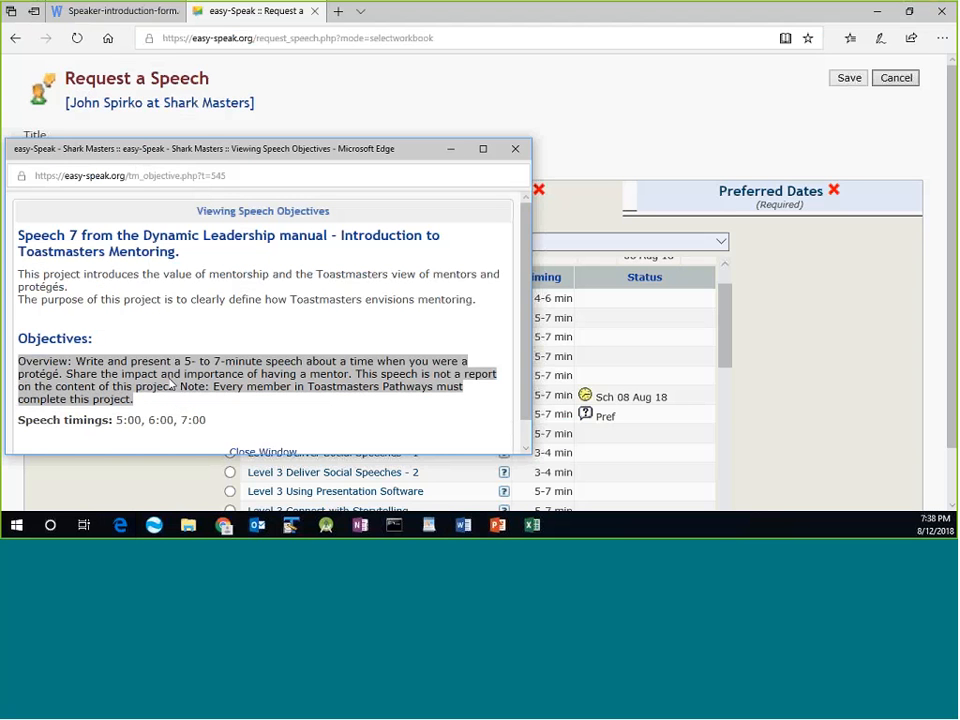
{"action": "key", "text": "alt+Tab"}
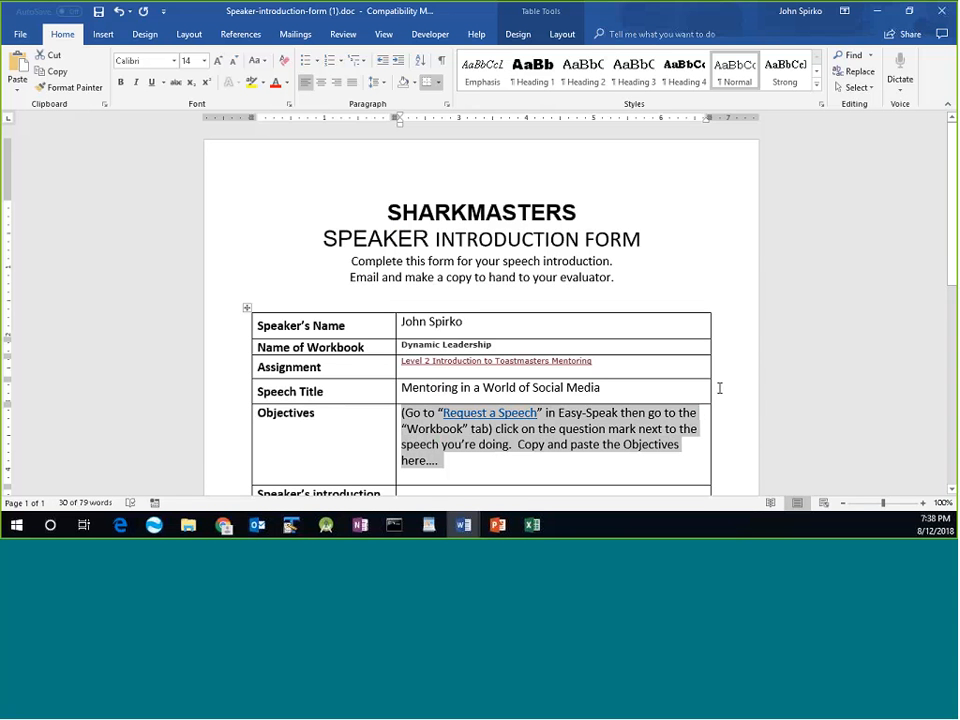
Paste the overview into the Objectives cell and set Assignment, Speech Title and Objectives entries to Calibri 14.
{"action": "key", "text": "ctrl+v"}
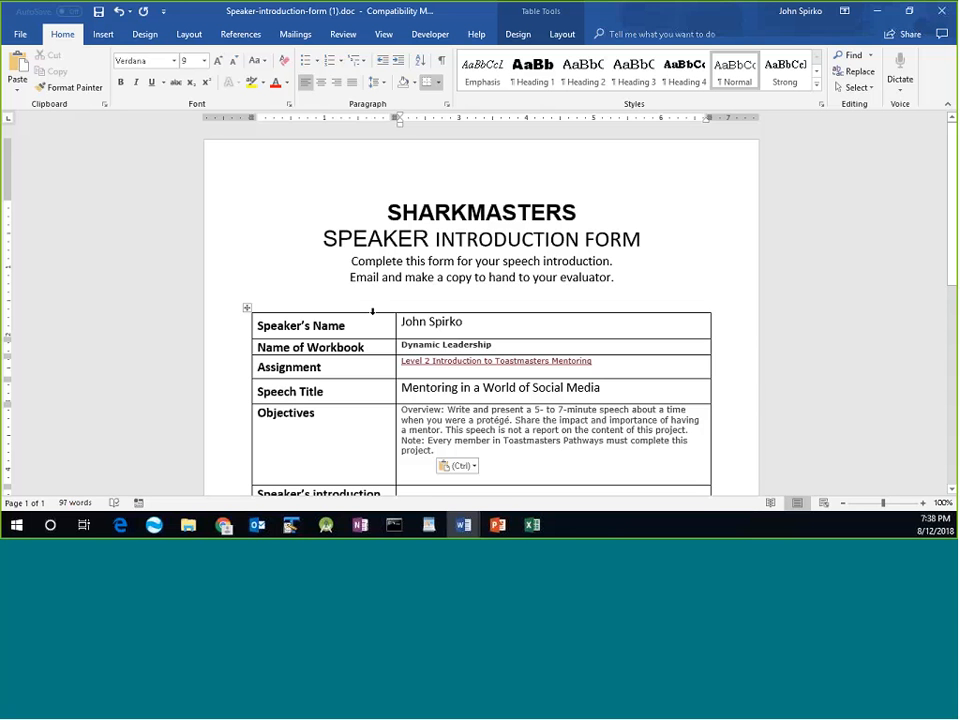
{"action": "left_click", "coordinate": [413, 322]}
{"action": "left_click_drag", "start_coordinate": [420, 362], "coordinate": [510, 460]}
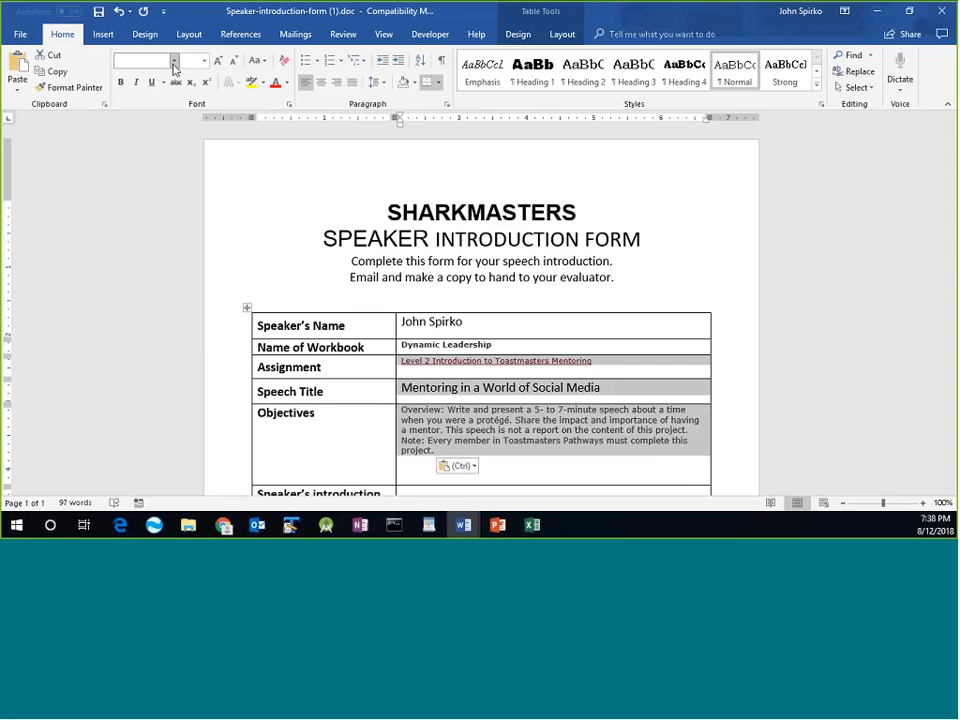
{"action": "left_click", "coordinate": [174, 61]}
{"action": "left_click", "coordinate": [160, 114]}
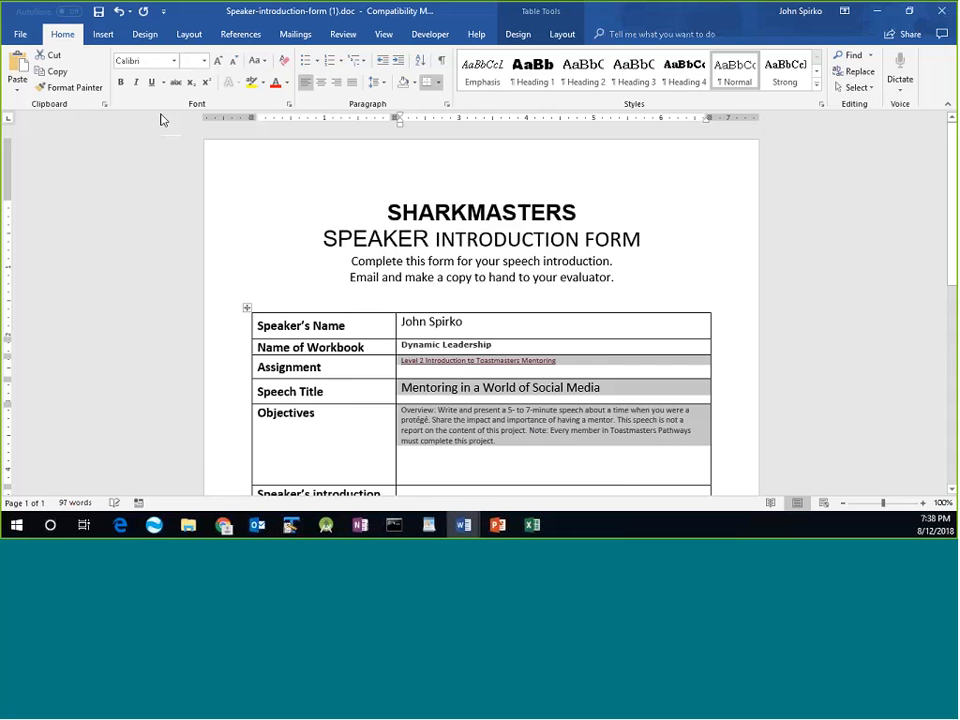
{"action": "left_click", "coordinate": [204, 61]}
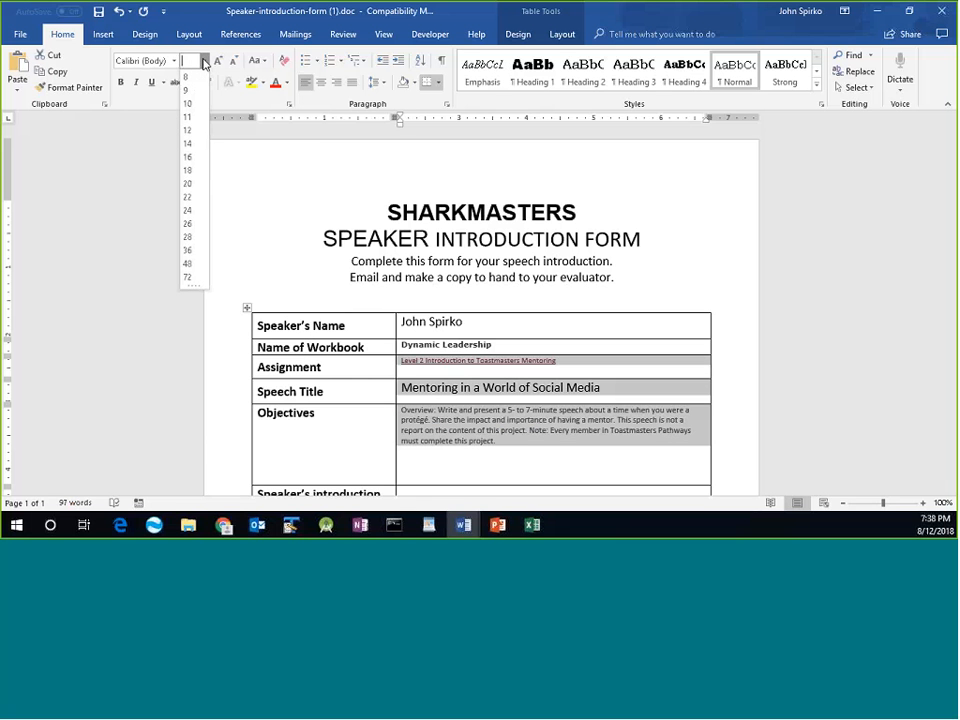
{"action": "left_click", "coordinate": [192, 122]}
Move down the form to the Speaker's introduction row.
{"action": "left_click", "coordinate": [585, 427]}
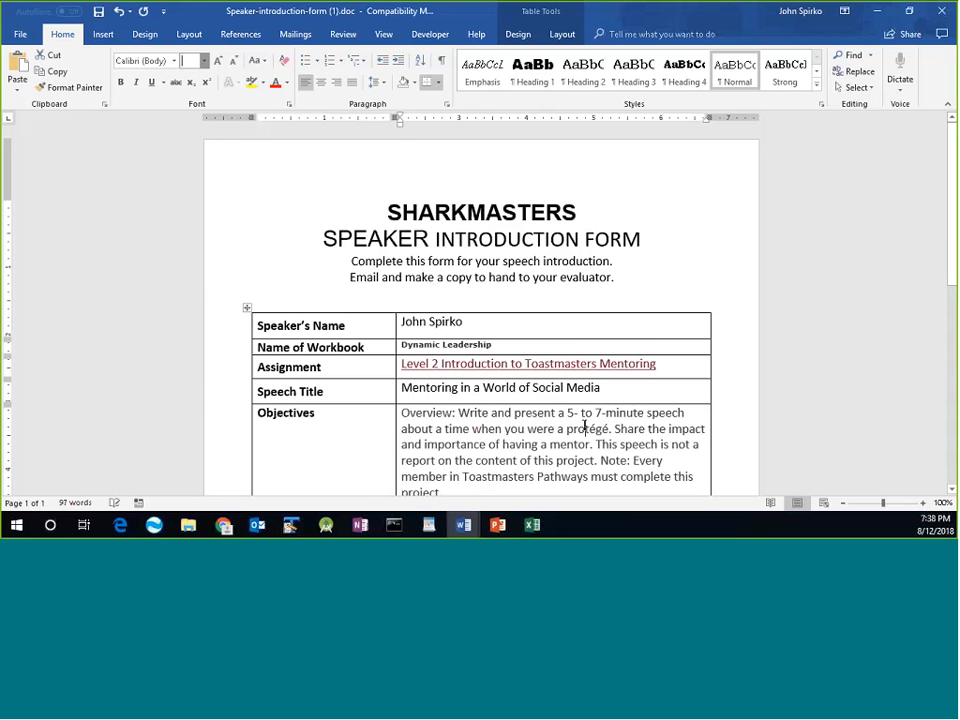
{"action": "scroll", "coordinate": [590, 415], "scroll_direction": "down", "scroll_amount": 2}
{"action": "left_click", "coordinate": [595, 406]}
{"action": "scroll", "coordinate": [597, 400], "scroll_direction": "down", "scroll_amount": 5}
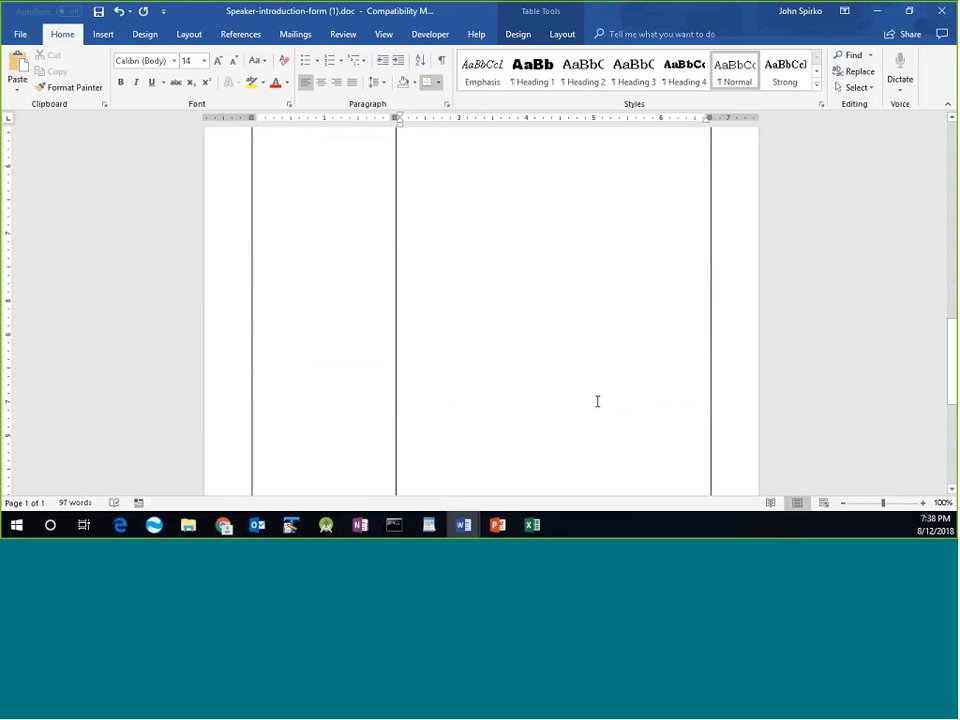
{"action": "scroll", "coordinate": [597, 400], "scroll_direction": "up", "scroll_amount": 3}
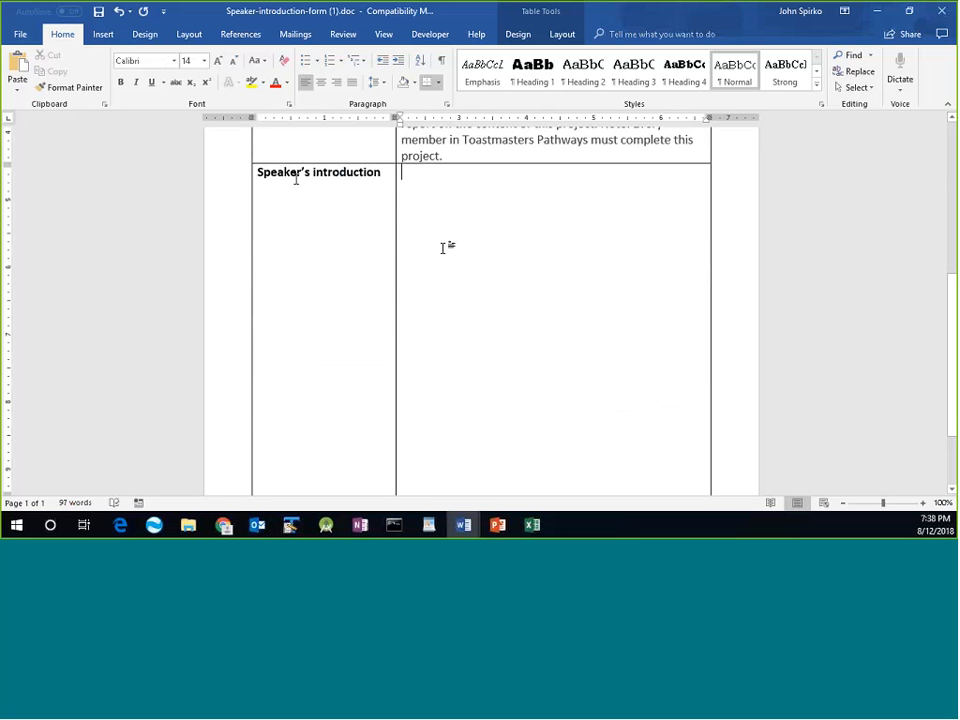
{"action": "scroll", "coordinate": [465, 219], "scroll_direction": "down", "scroll_amount": 1}
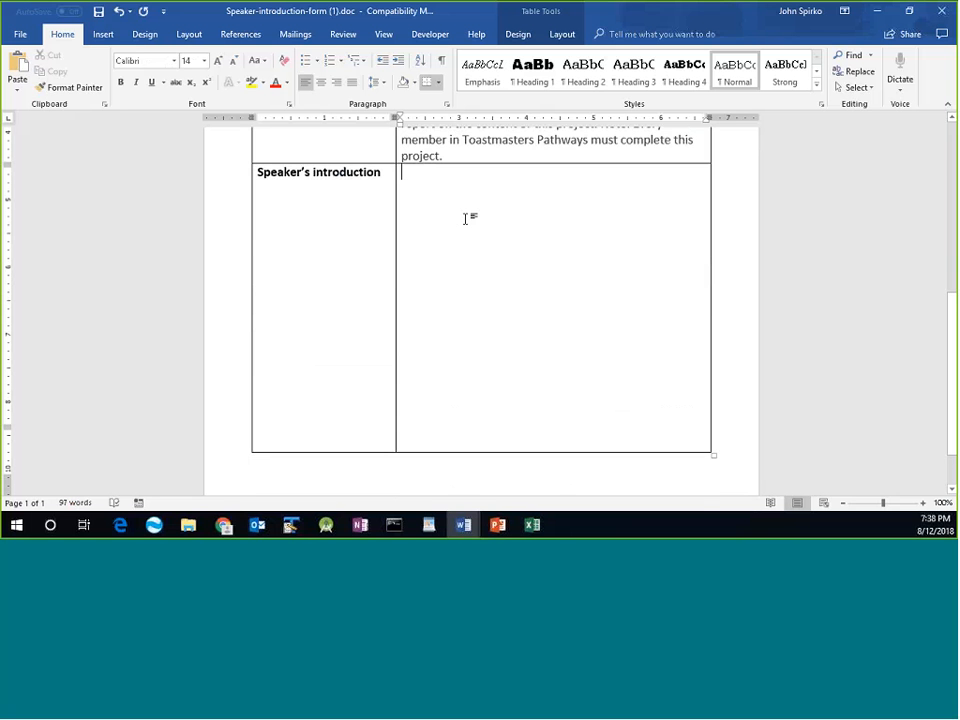
{"action": "scroll", "coordinate": [465, 219], "scroll_direction": "down", "scroll_amount": 1}
{"action": "scroll", "coordinate": [465, 219], "scroll_direction": "up", "scroll_amount": 1}
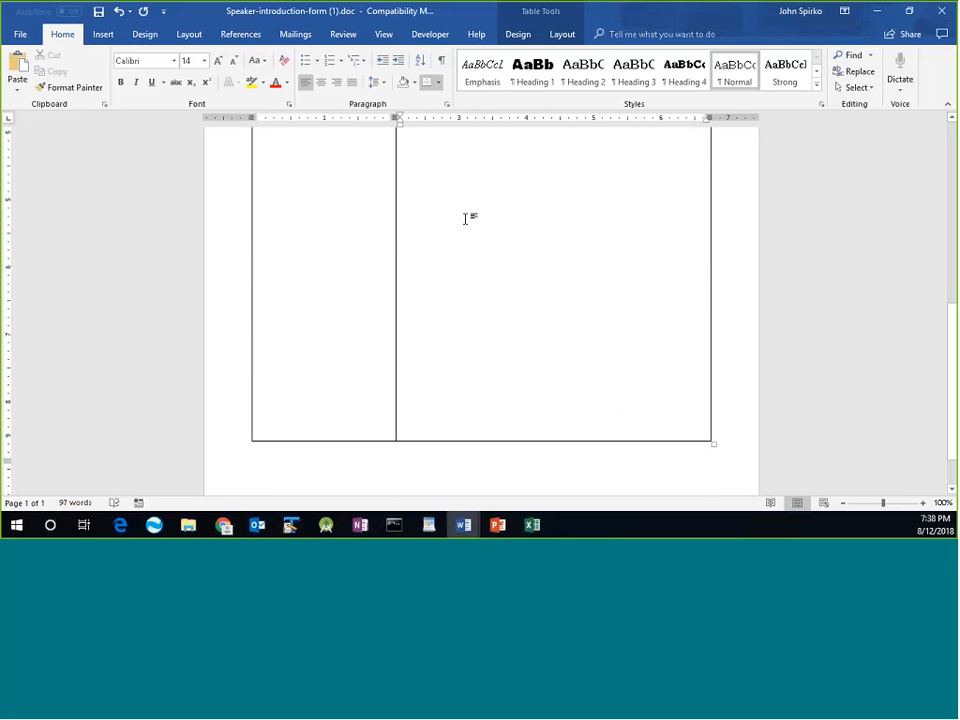
{"action": "scroll", "coordinate": [465, 219], "scroll_direction": "up", "scroll_amount": 5}
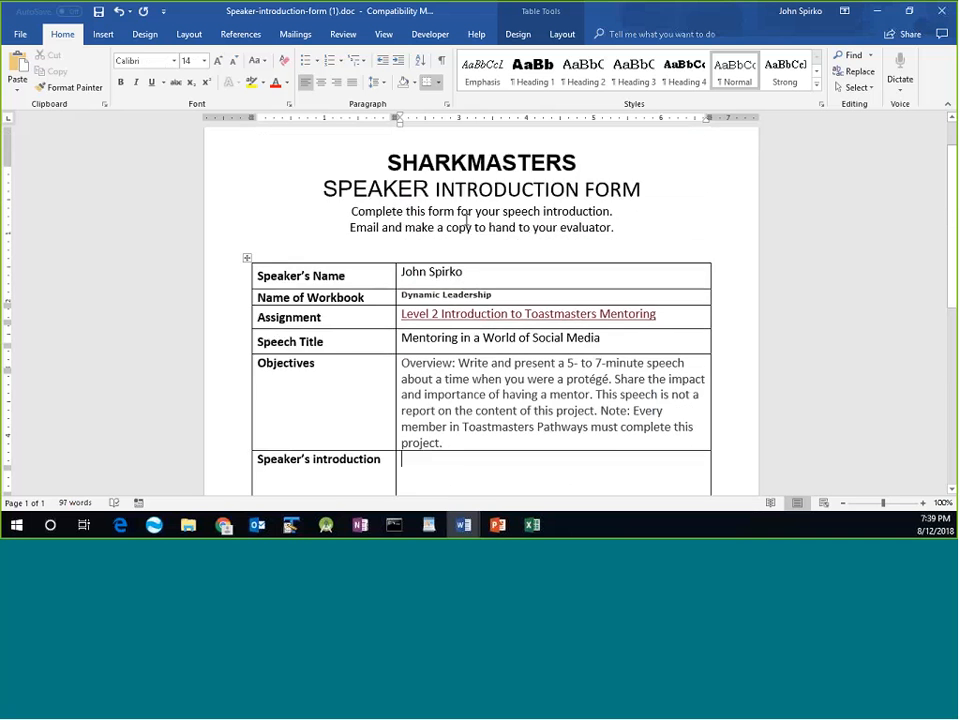
{"action": "scroll", "coordinate": [466, 219], "scroll_direction": "up", "scroll_amount": 1}
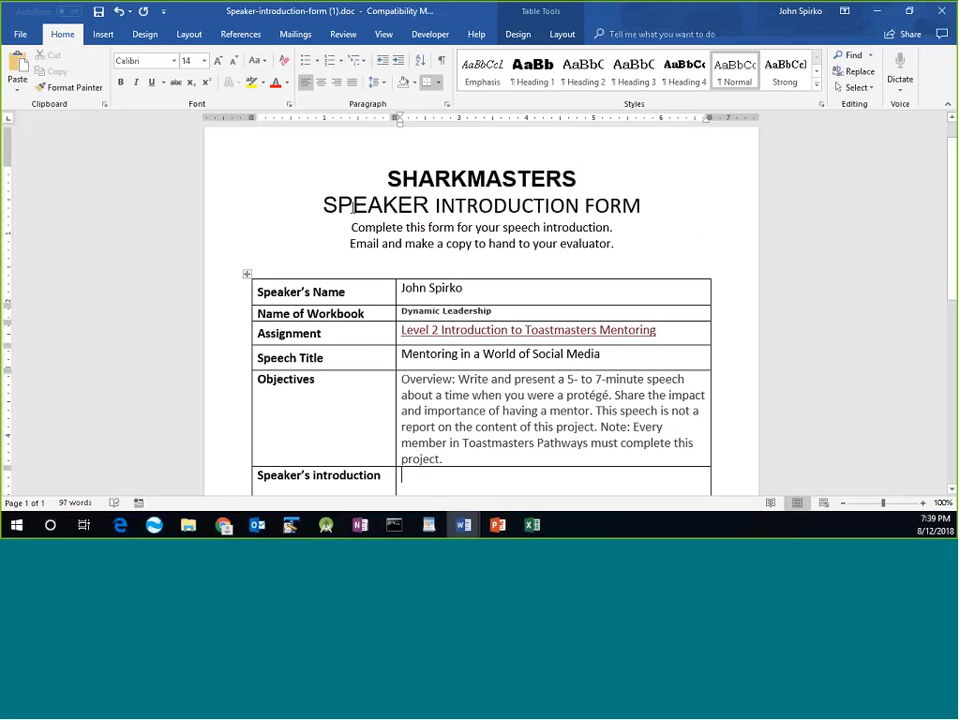